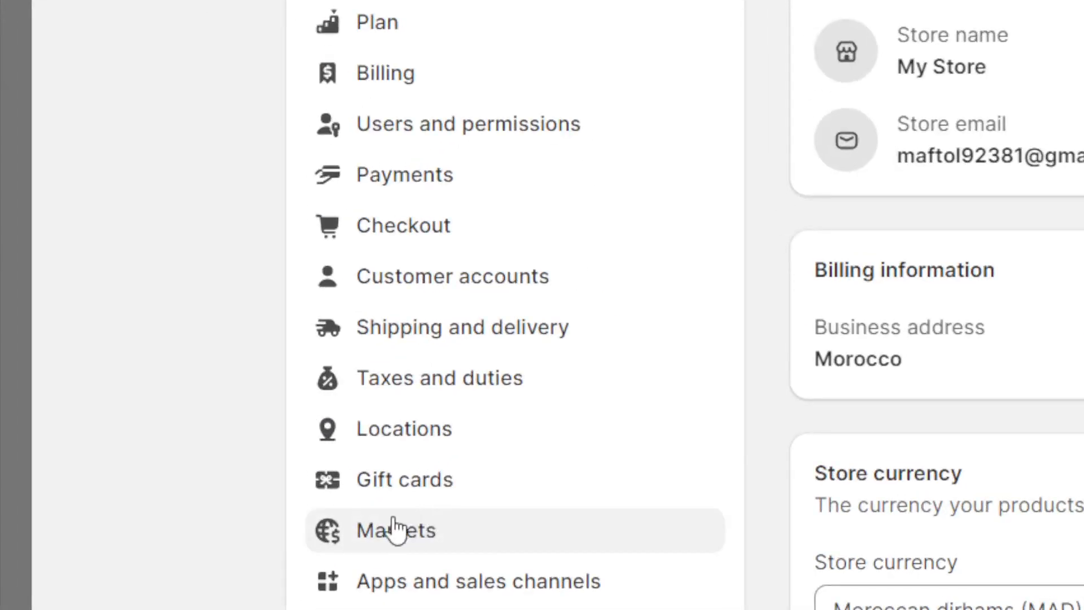
# Open the Markets settings and review the active and inactive markets and the note on countries outside any market.
pyautogui.click(336, 525)
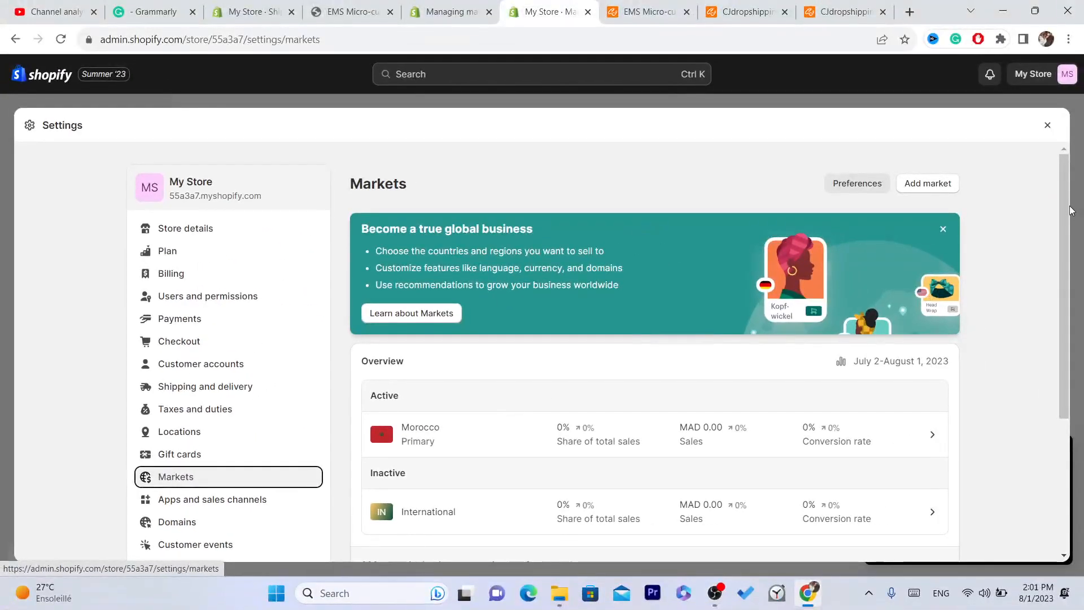
pyautogui.moveTo(1061, 207); pyautogui.dragTo(1064, 280)
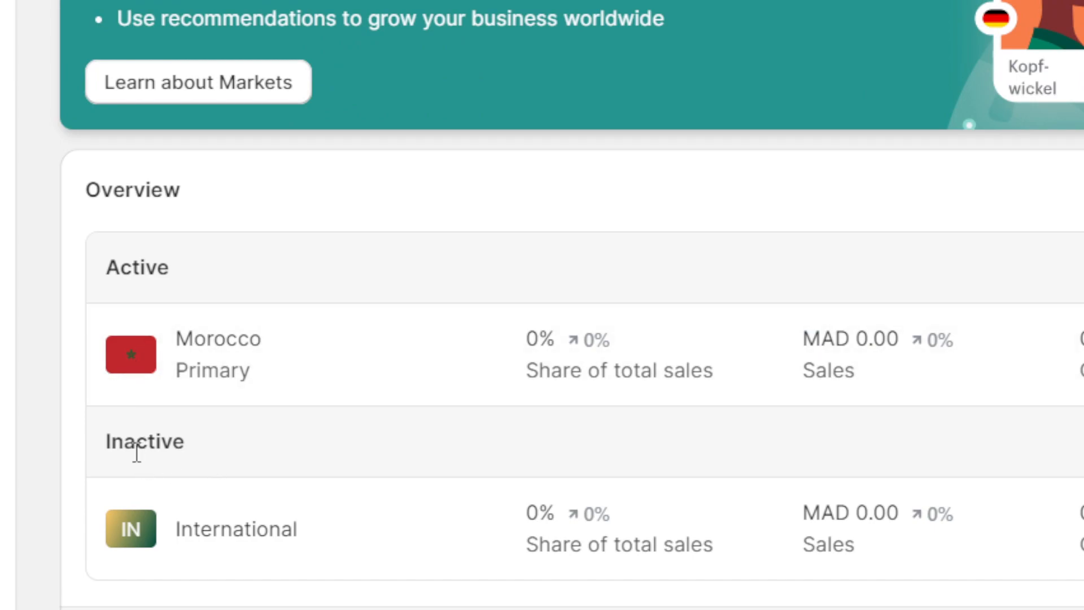
pyautogui.doubleClick(113, 452)
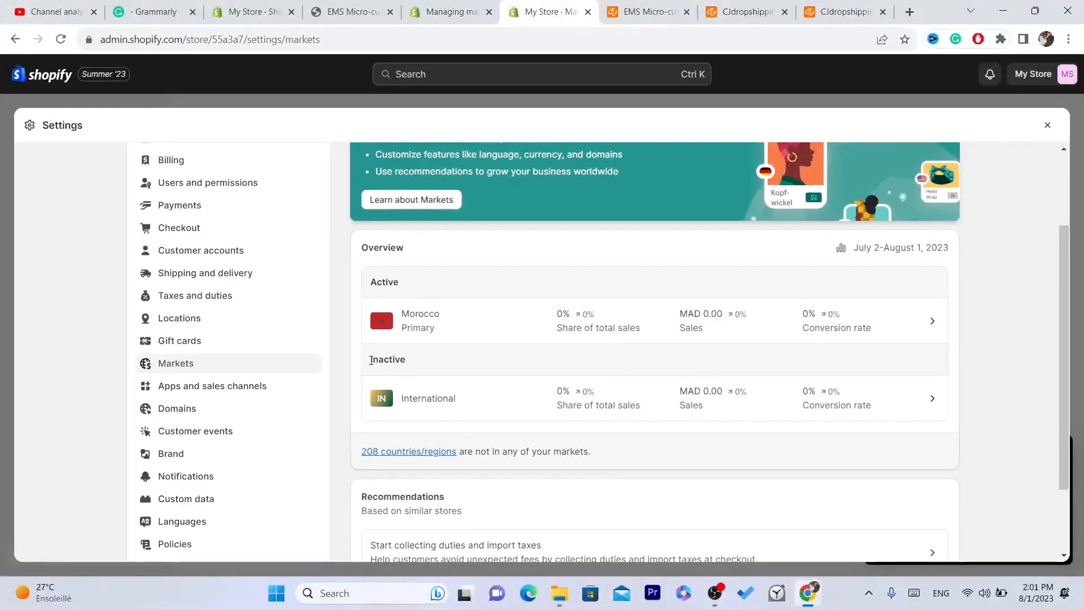
pyautogui.click(422, 364)
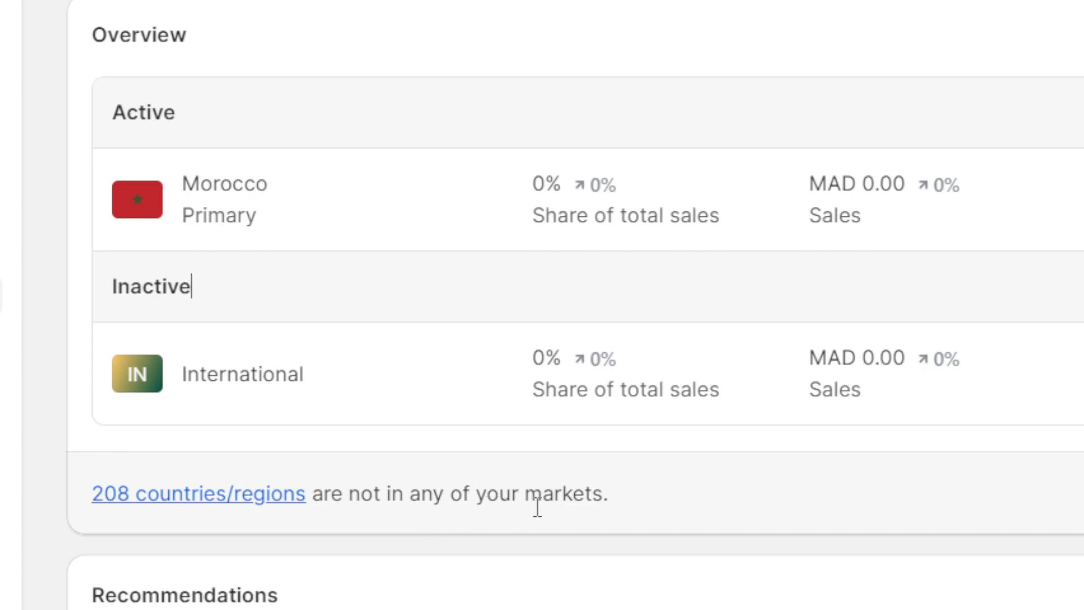
pyautogui.tripleClick(583, 492)
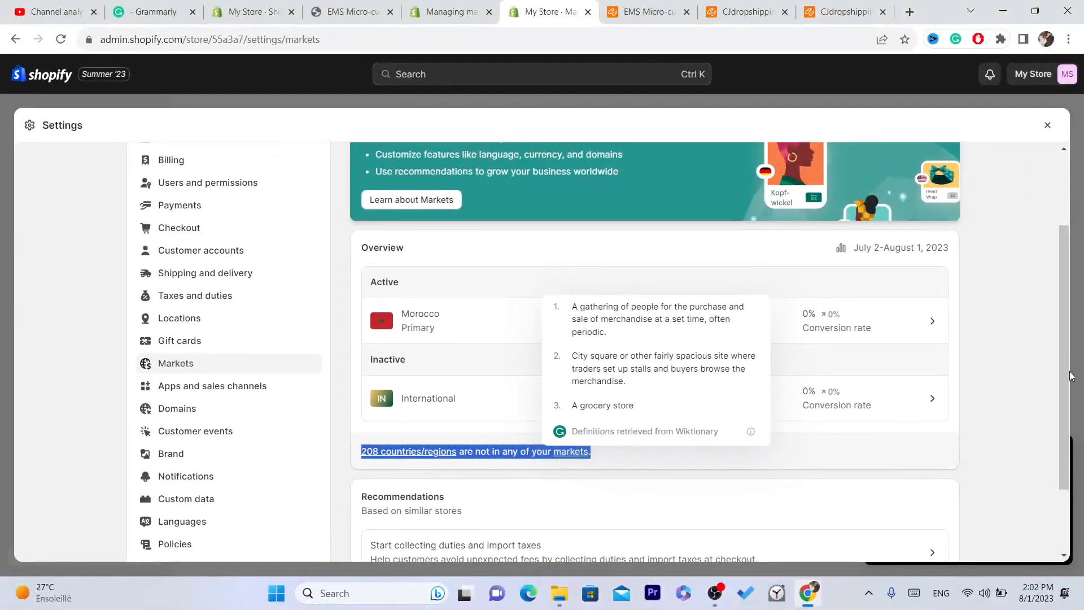
pyautogui.moveTo(1064, 370); pyautogui.dragTo(1064, 240)
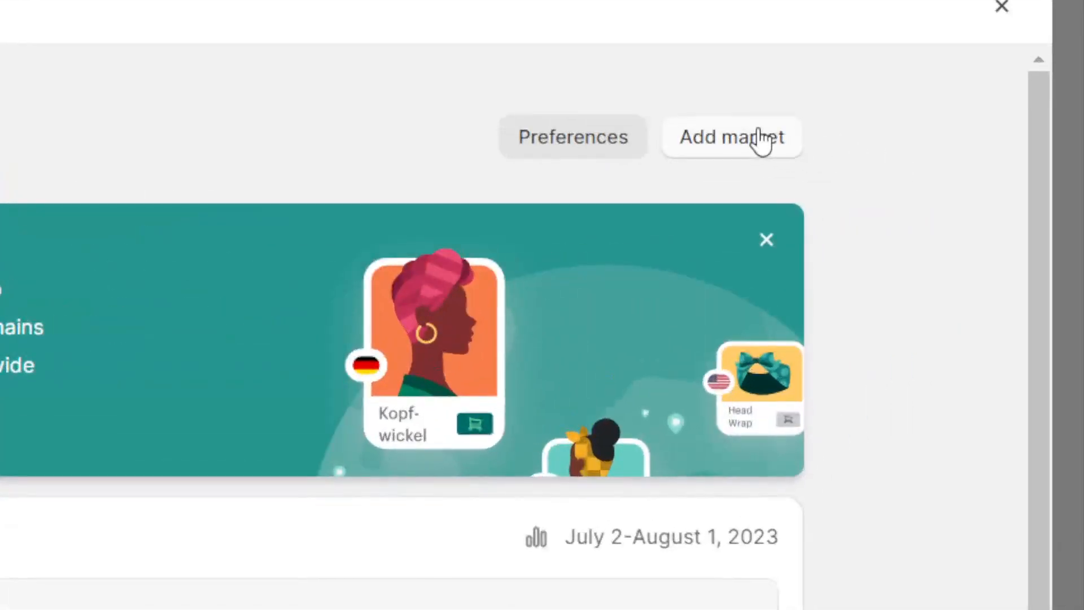
# Start adding a market and name it "COUNTRUES I SHIP TO".
pyautogui.click(761, 140)
pyautogui.click(98, 298)
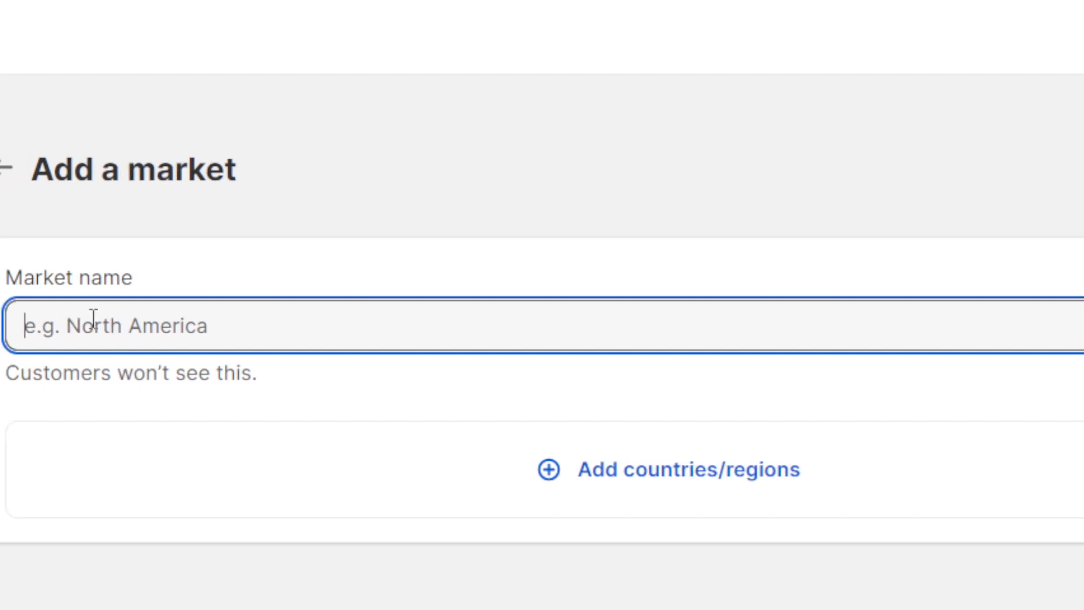
pyautogui.write('COUNTRUES I SHIP TO')
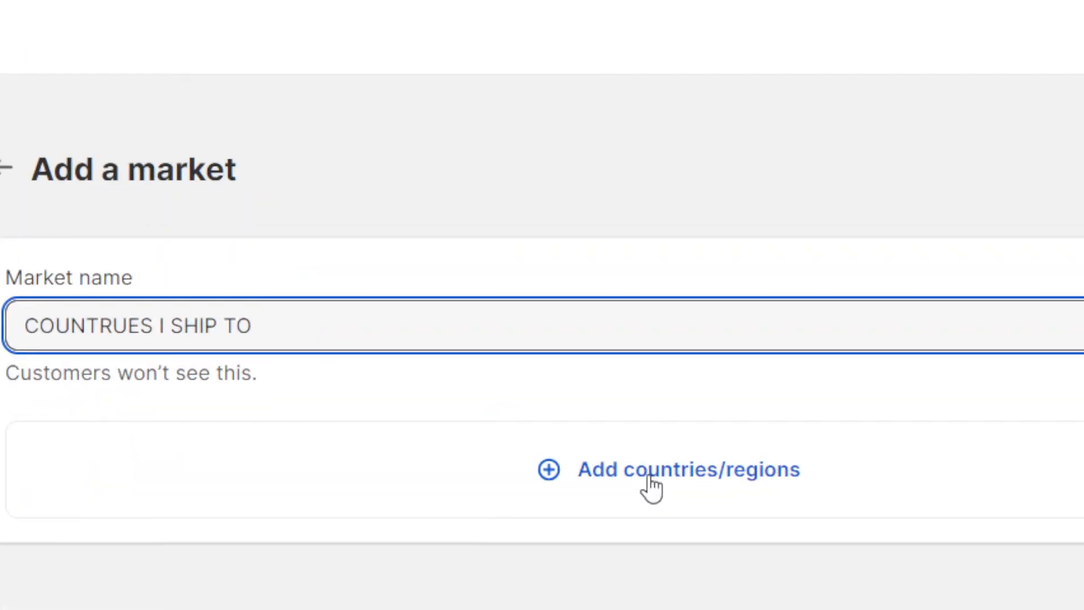
# Open the country selection for the new market and select Haiti and El Salvador.
pyautogui.click(643, 484)
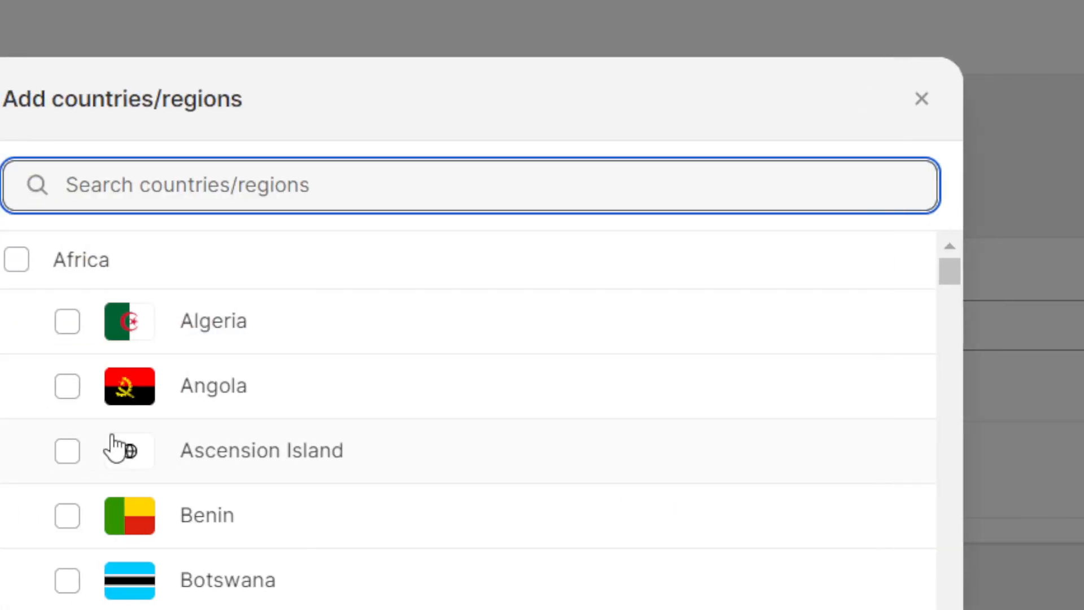
pyautogui.moveTo(930, 266); pyautogui.dragTo(929, 267)
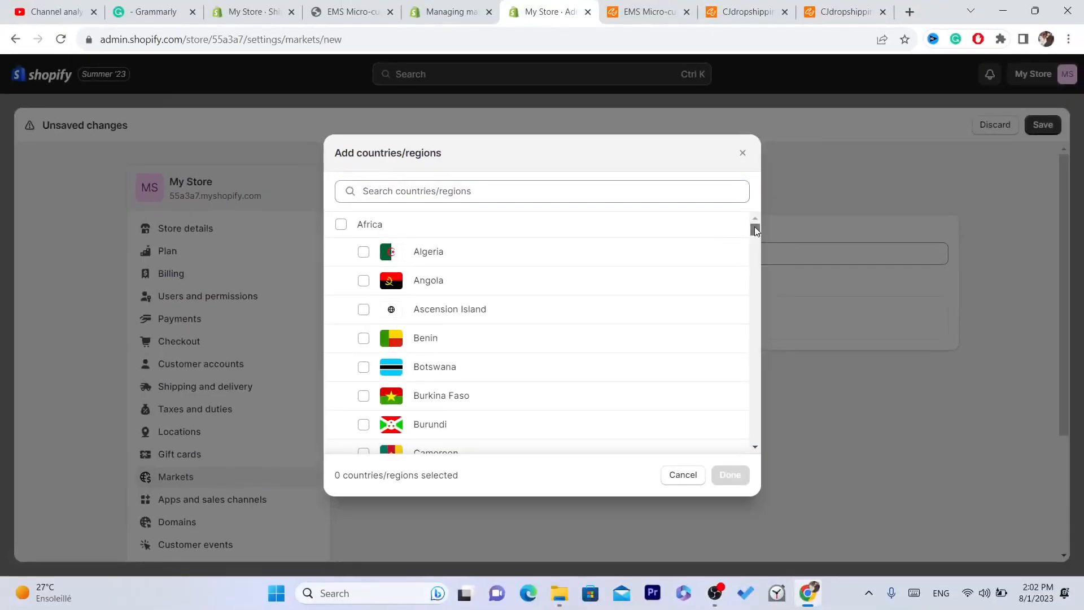
pyautogui.moveTo(754, 228); pyautogui.dragTo(755, 337)
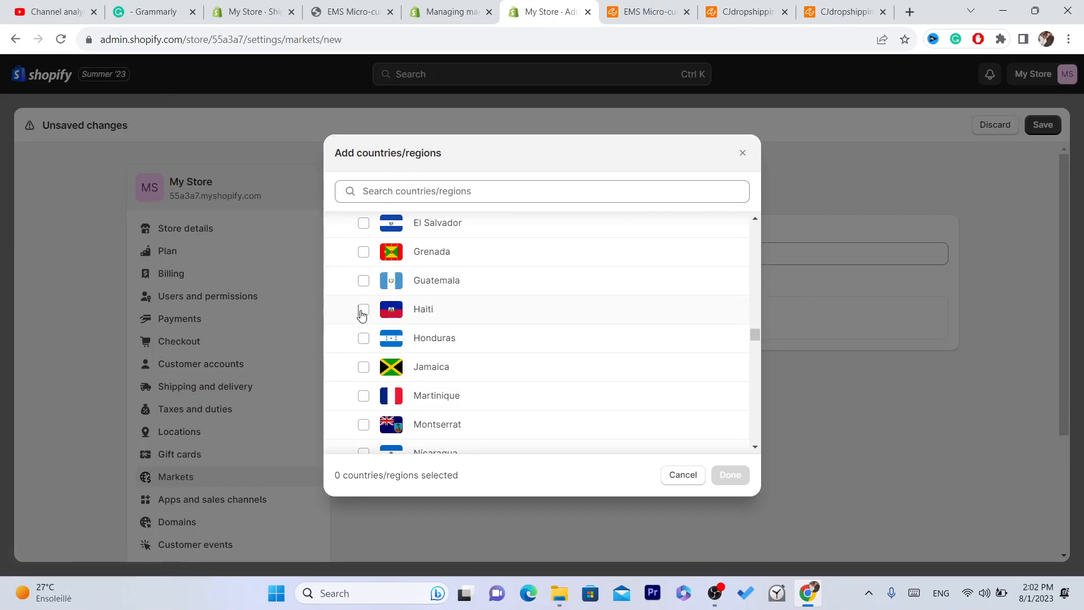
pyautogui.click(363, 309)
pyautogui.click(364, 225)
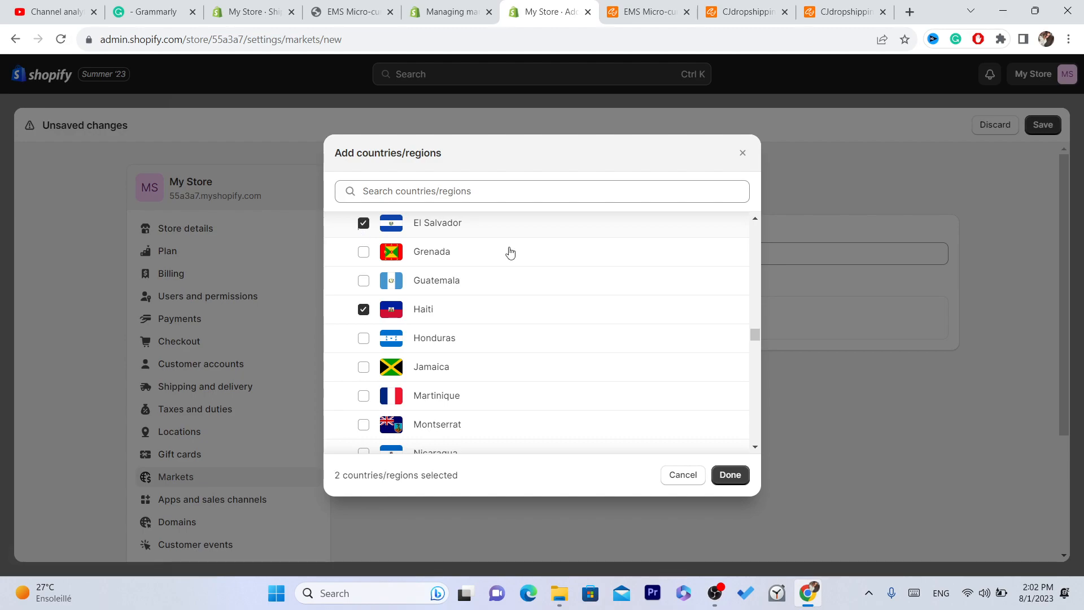
# Add U.S. Outlying Islands and all countries of Europe to the market's country selection.
pyautogui.moveTo(757, 337); pyautogui.dragTo(757, 344)
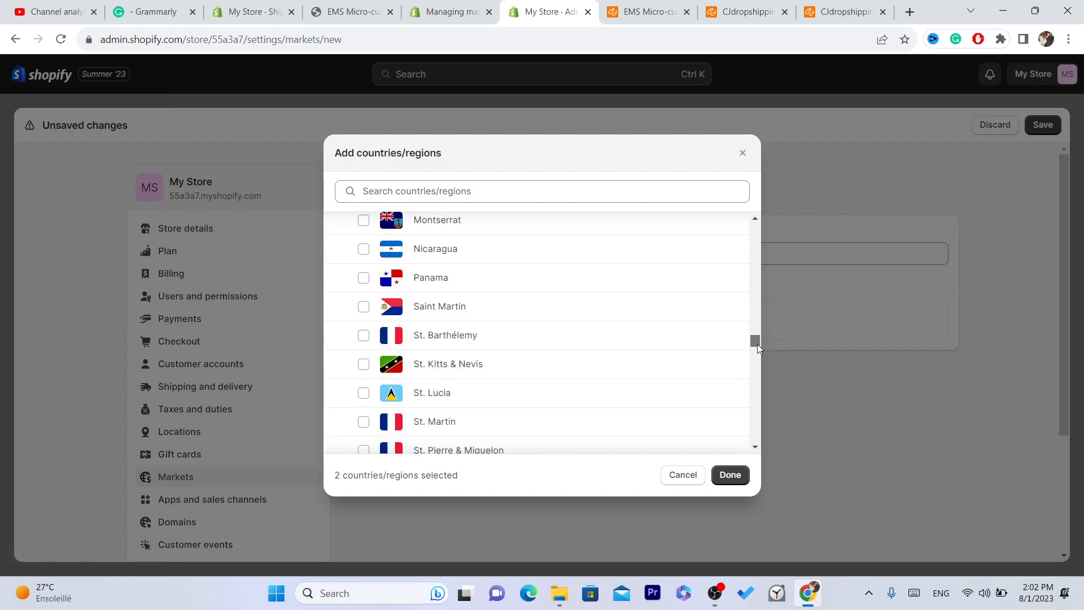
pyautogui.moveTo(757, 344)
pyautogui.mouseDown()
pyautogui.moveTo(756, 364)
pyautogui.moveTo(754, 351)
pyautogui.mouseUp()
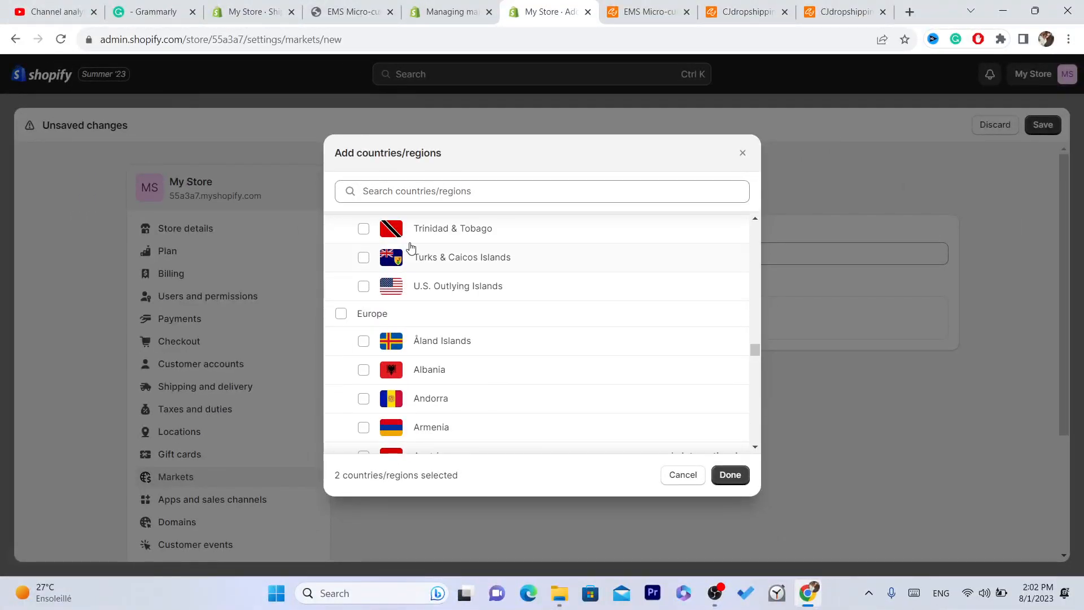
pyautogui.click(360, 287)
pyautogui.click(366, 373)
pyautogui.click(336, 317)
pyautogui.click(336, 317)
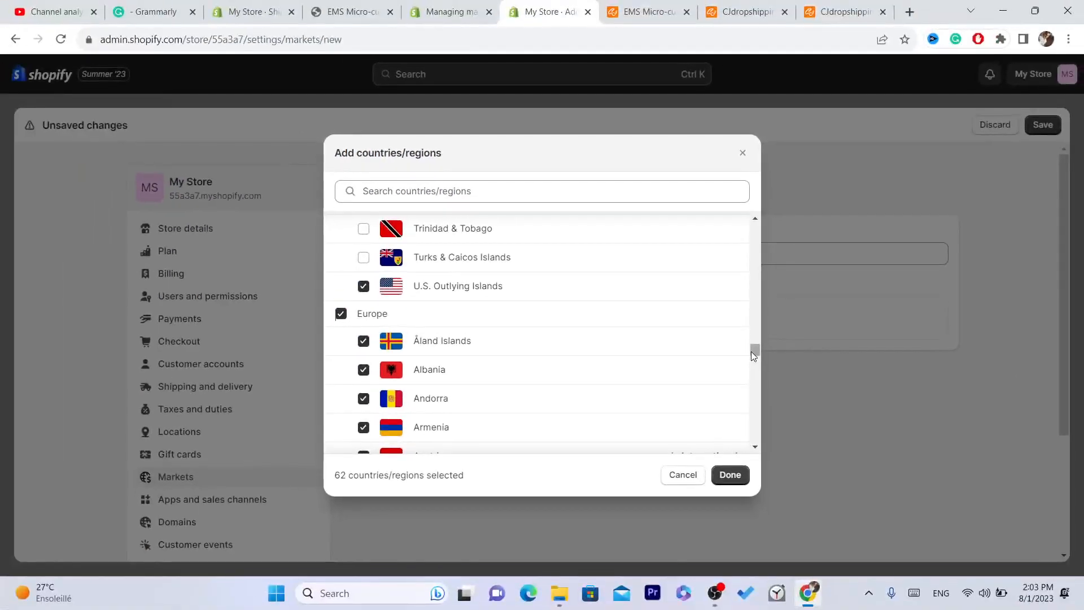
# Include every country in Asia in the market's country selection.
pyautogui.moveTo(1033, 481); pyautogui.dragTo(1041, 557)
pyautogui.moveTo(757, 385); pyautogui.dragTo(760, 285)
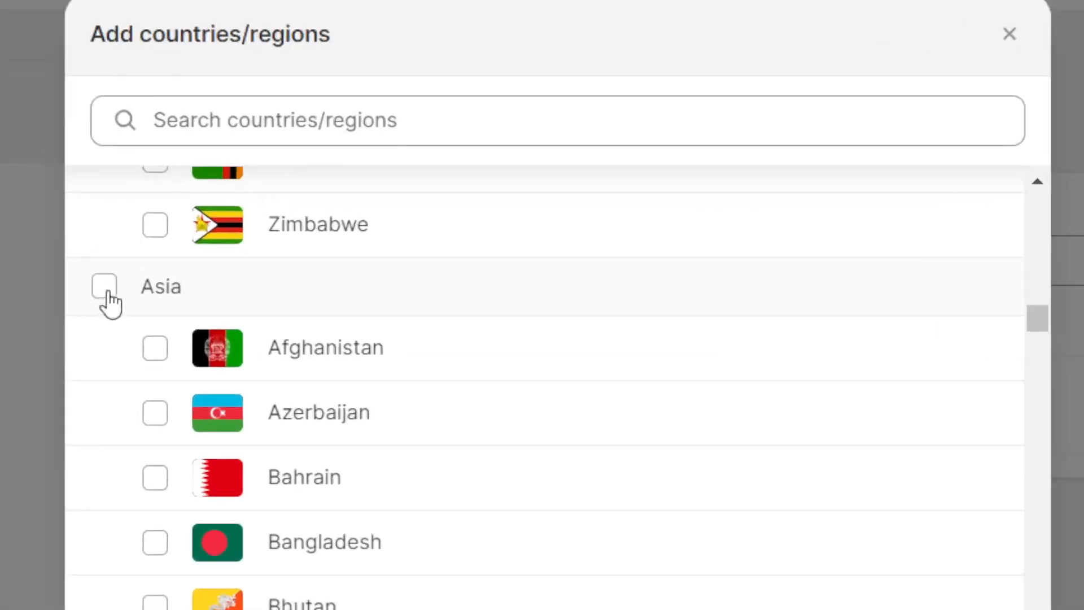
pyautogui.click(343, 267)
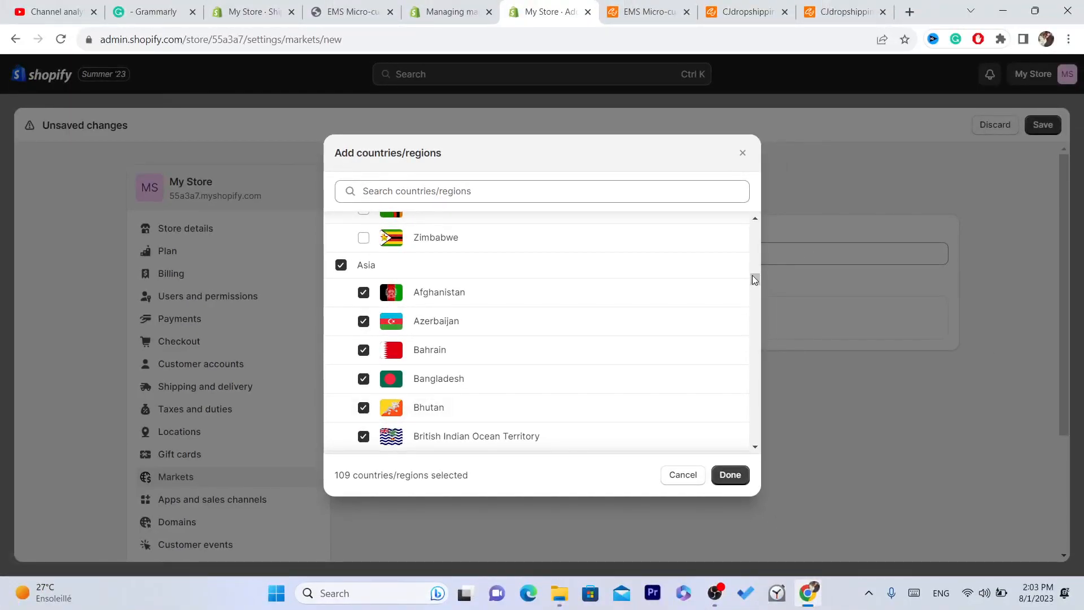
# Confirm the selected countries and save the new market.
pyautogui.moveTo(752, 275); pyautogui.dragTo(754, 433)
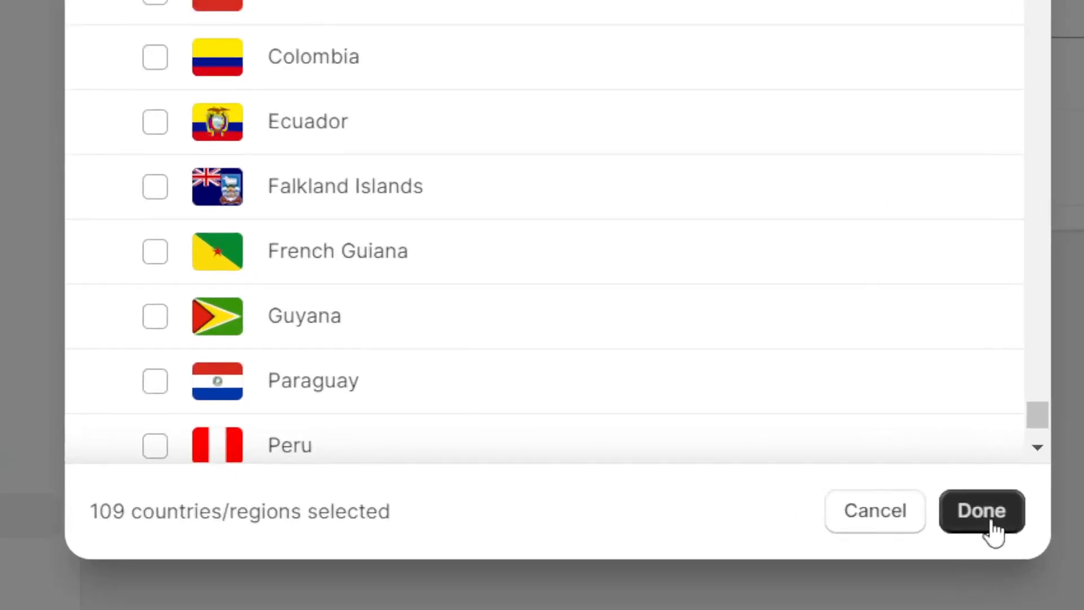
pyautogui.click(730, 475)
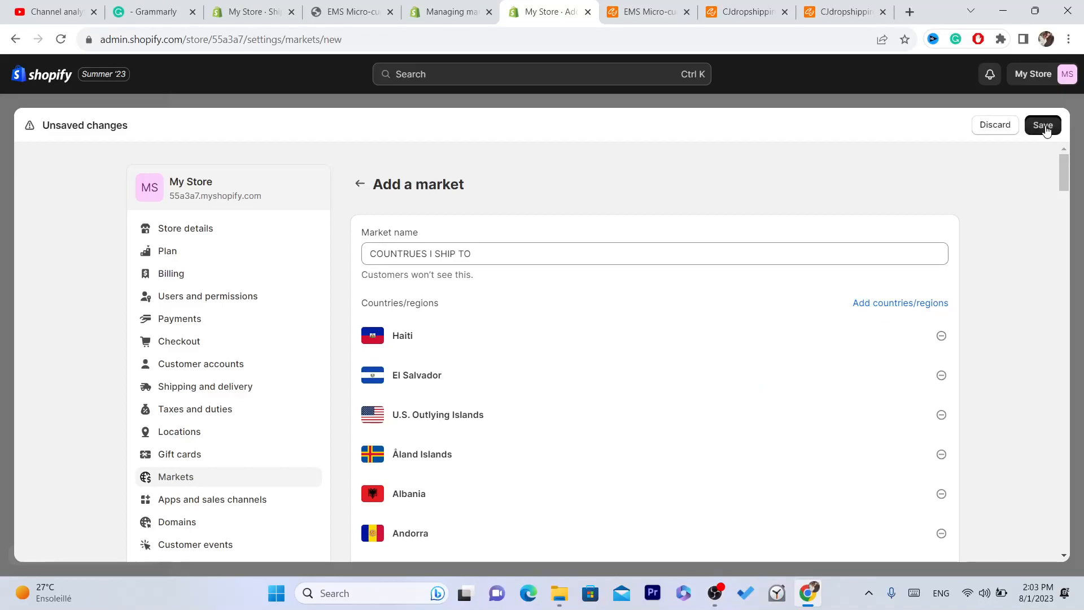
pyautogui.click(1044, 127)
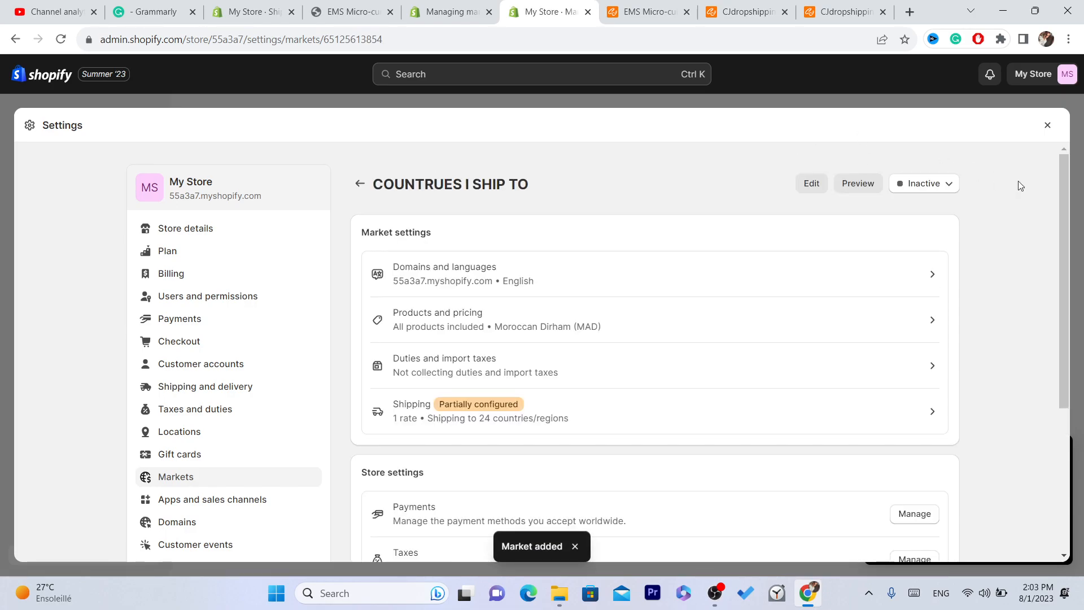
# Leave the market page and start a new custom shipping profile in the Shipping and delivery settings.
pyautogui.click(1050, 124)
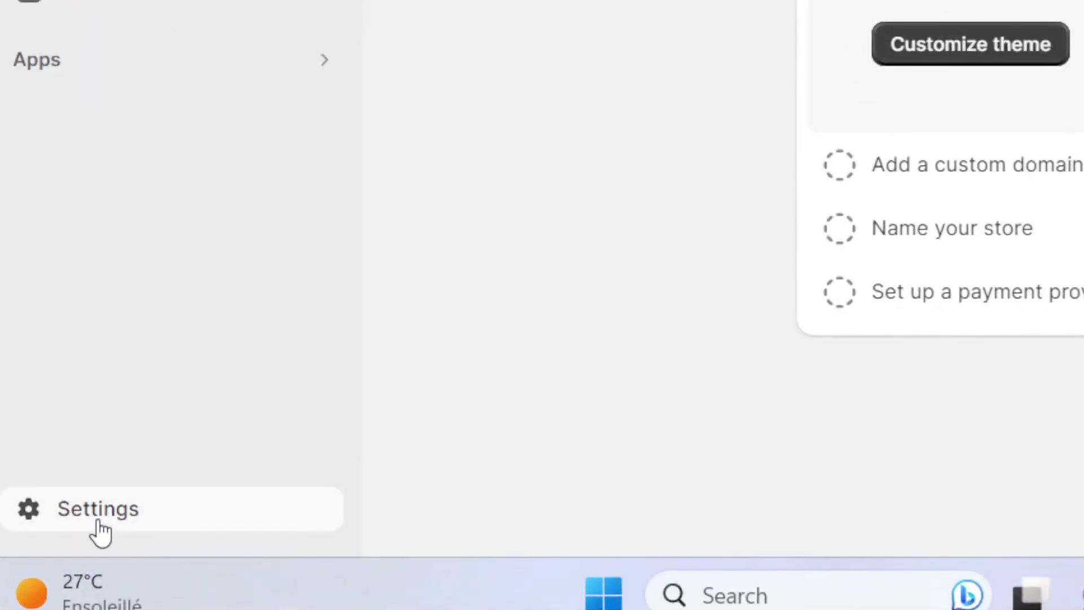
pyautogui.click(100, 531)
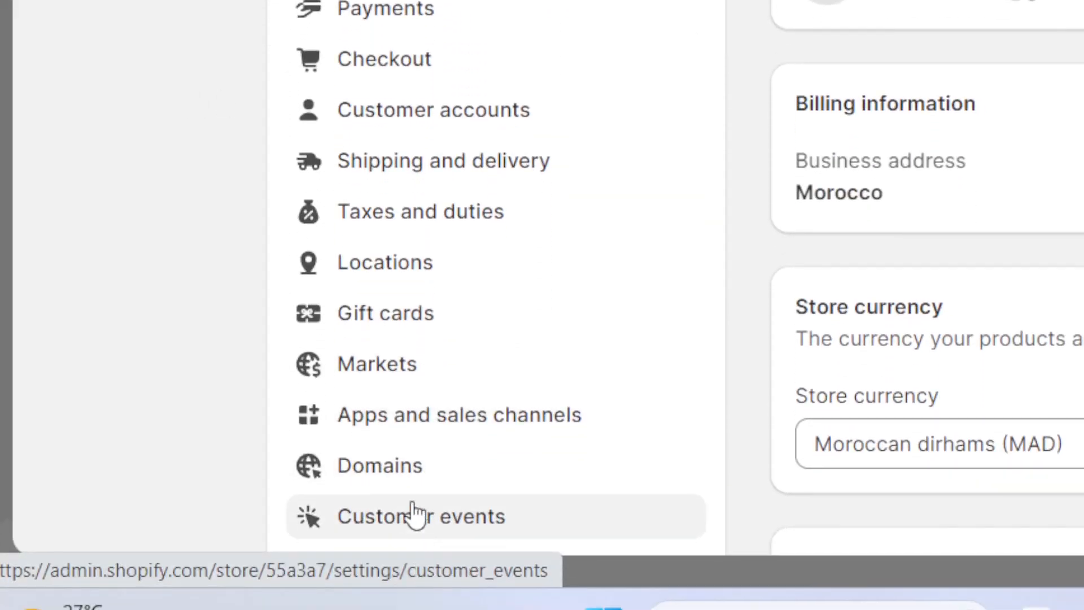
pyautogui.click(399, 169)
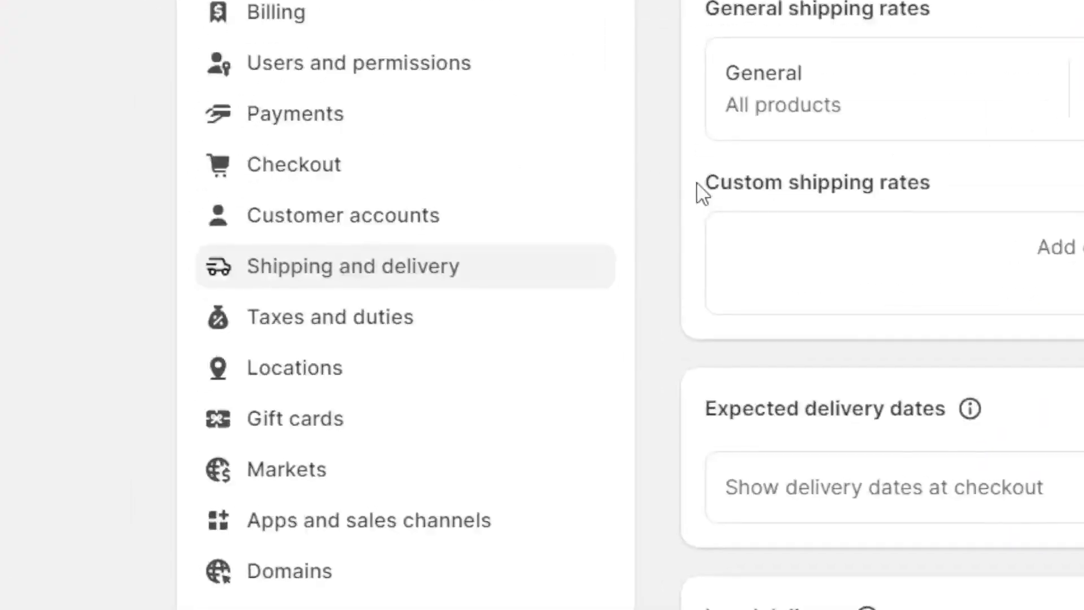
pyautogui.moveTo(930, 183); pyautogui.dragTo(745, 183)
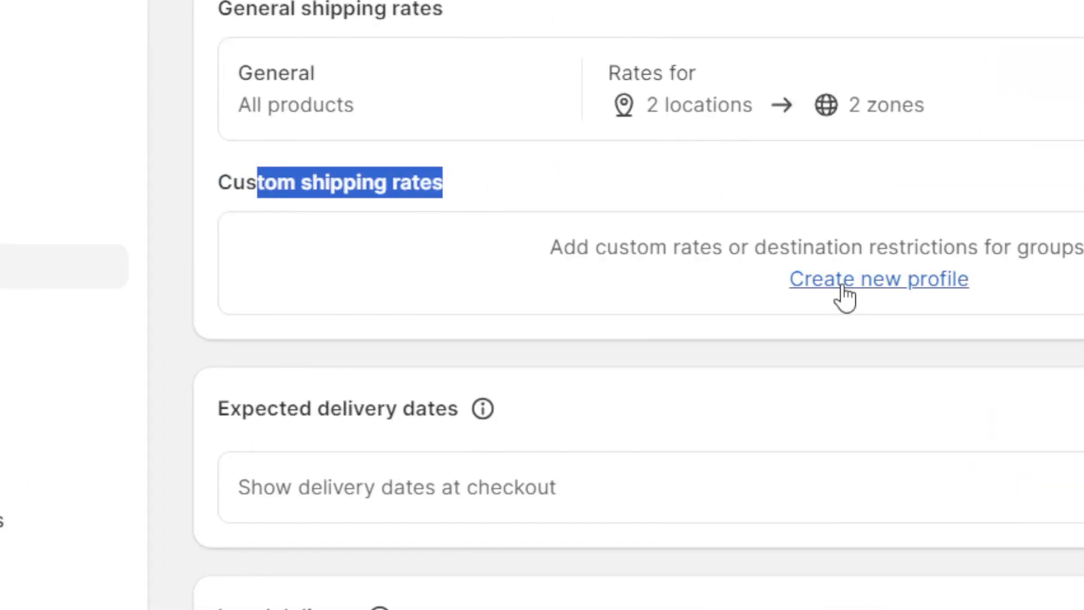
pyautogui.click(844, 288)
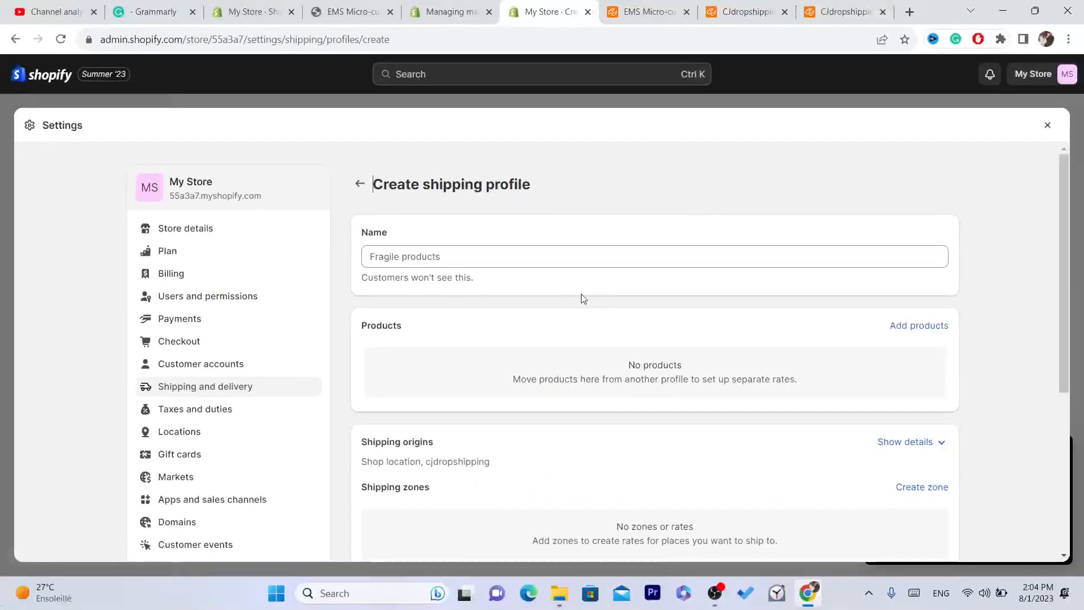
# Name the shipping profile "countries i would like to ship to".
pyautogui.click(420, 257)
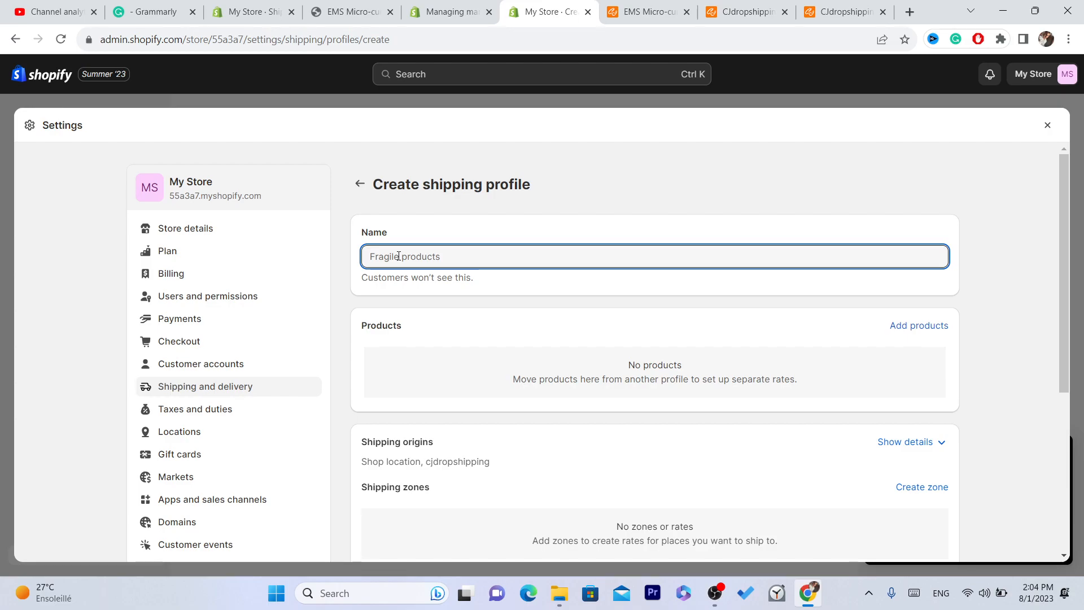
pyautogui.write('coun')
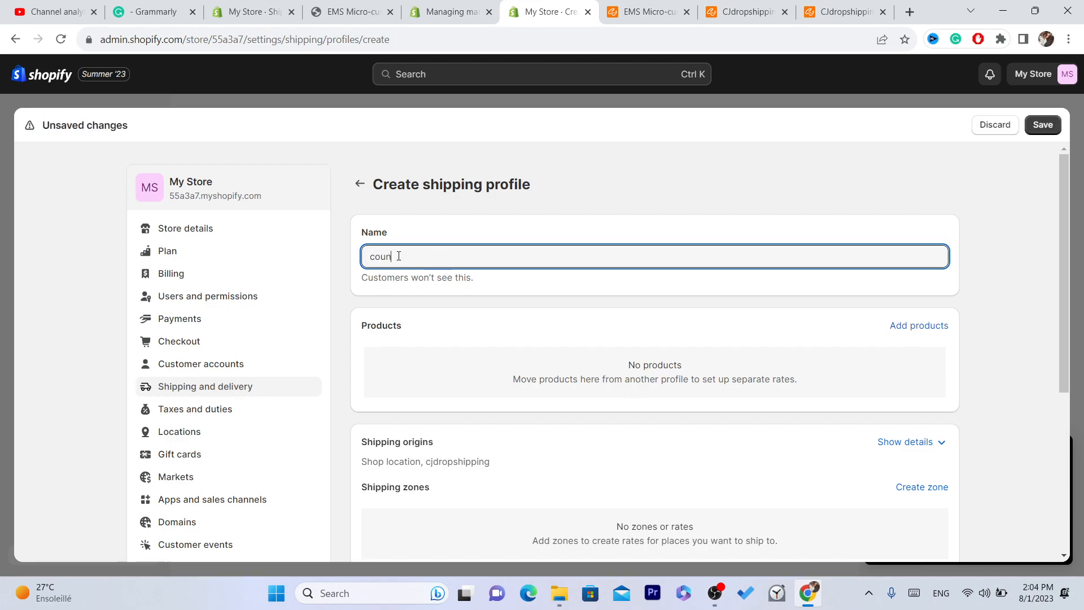
pyautogui.write('tries i would luke')
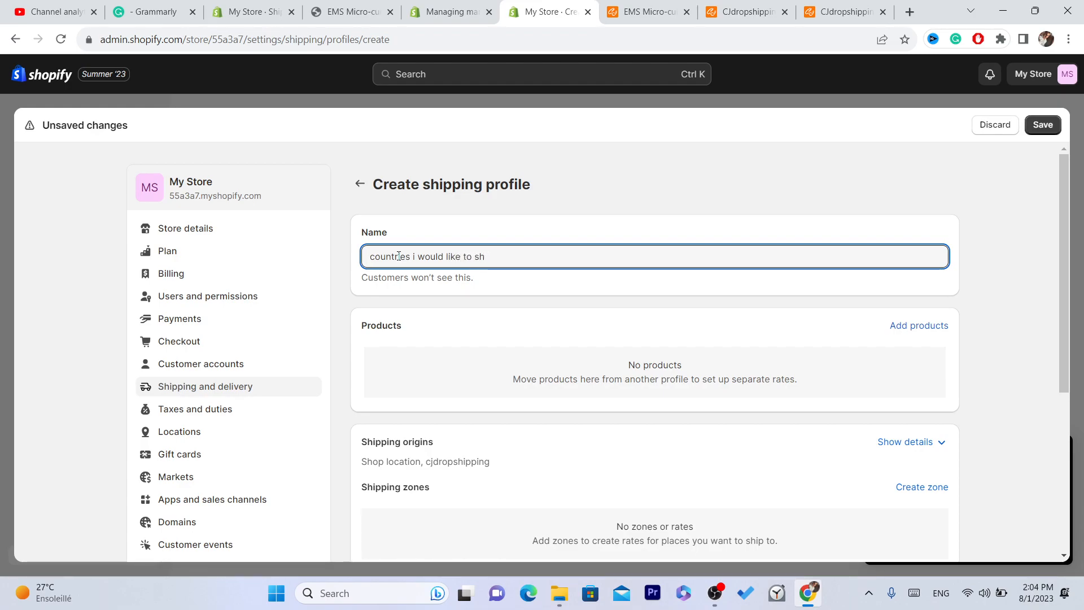
pyautogui.write(' to ship to')
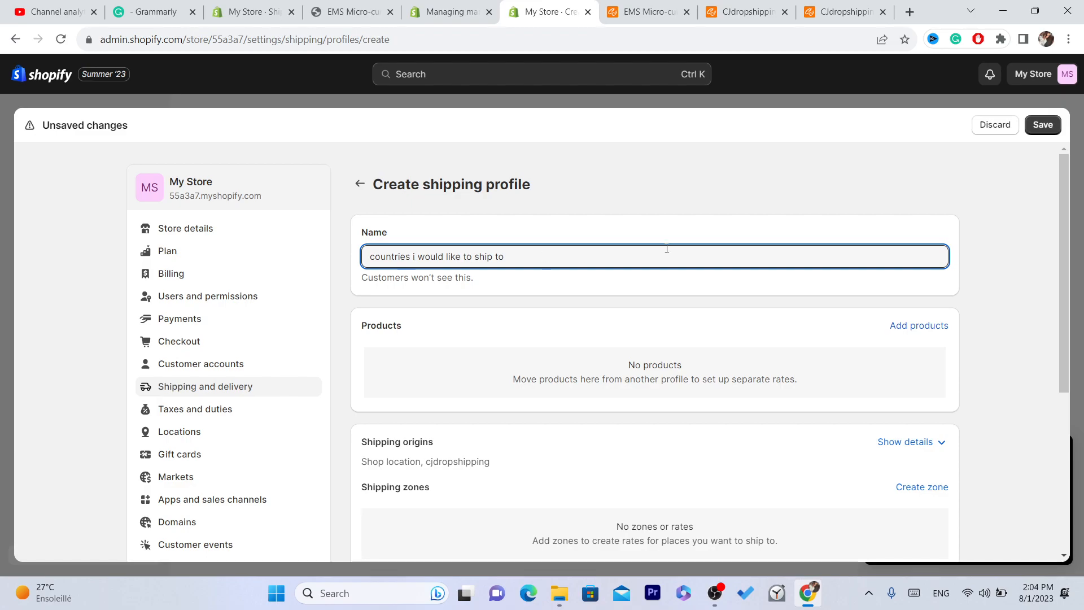
# Add the EMS Micro-current Eye Massage product with both color variants to the shipping profile.
pyautogui.moveTo(1062, 241); pyautogui.dragTo(1067, 305)
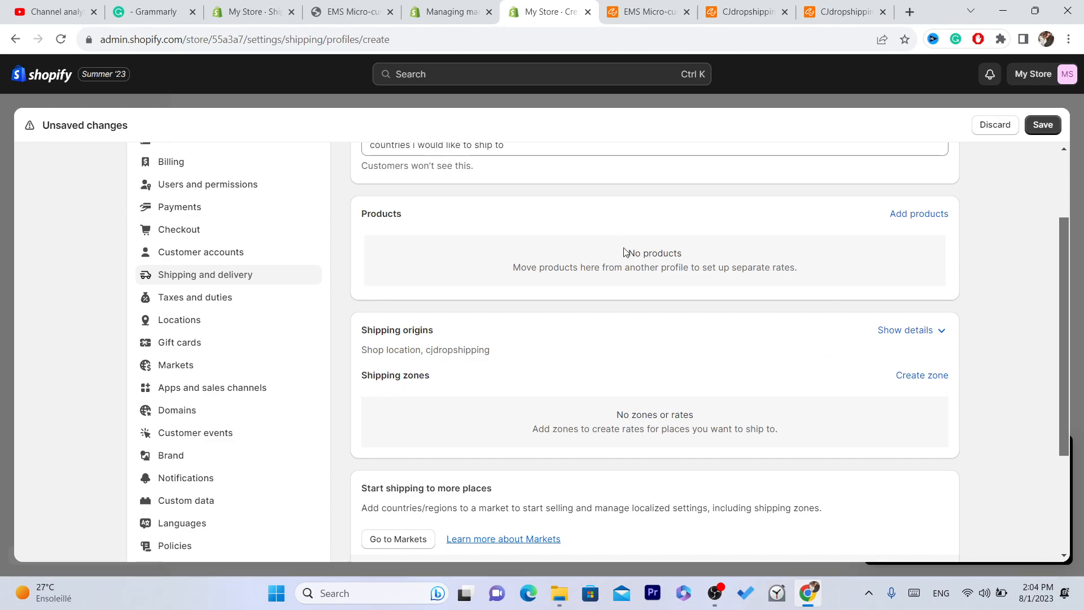
pyautogui.moveTo(625, 251); pyautogui.dragTo(683, 261)
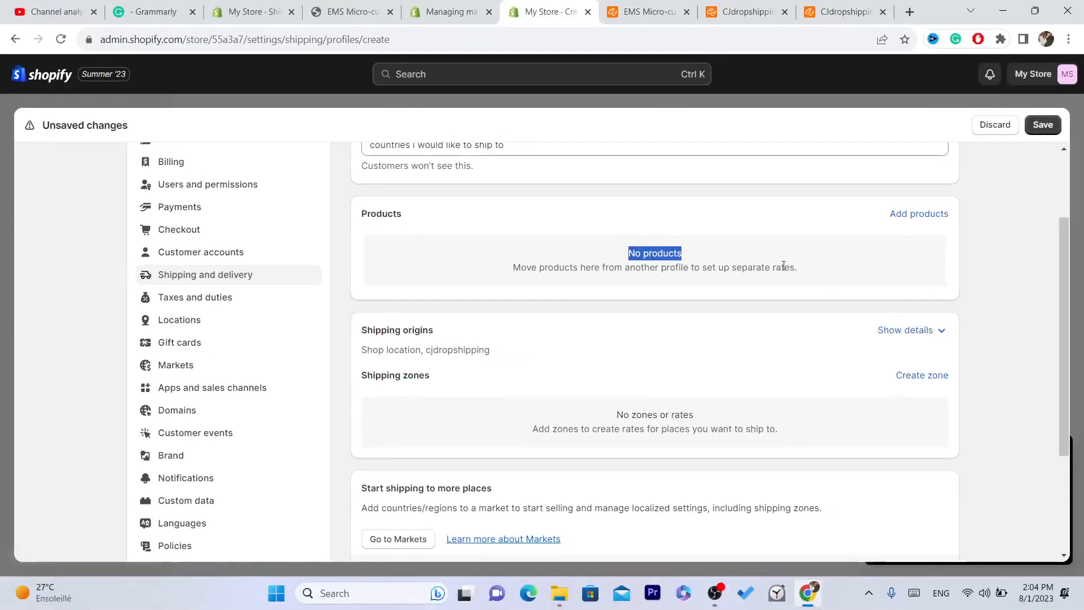
pyautogui.moveTo(797, 268); pyautogui.dragTo(676, 274)
pyautogui.click(669, 271)
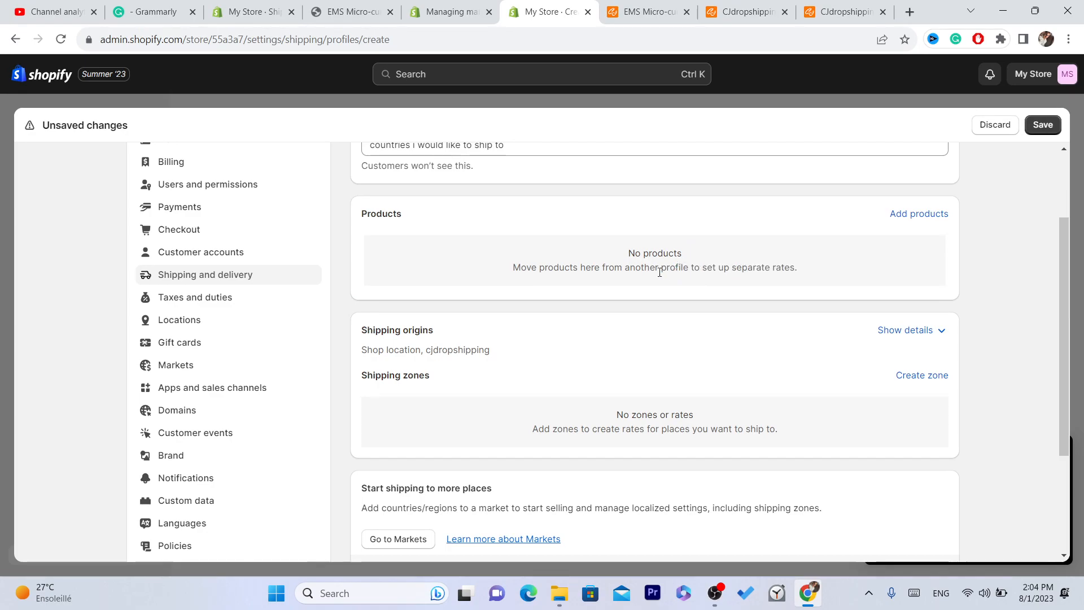
pyautogui.tripleClick(604, 268)
pyautogui.click(650, 239)
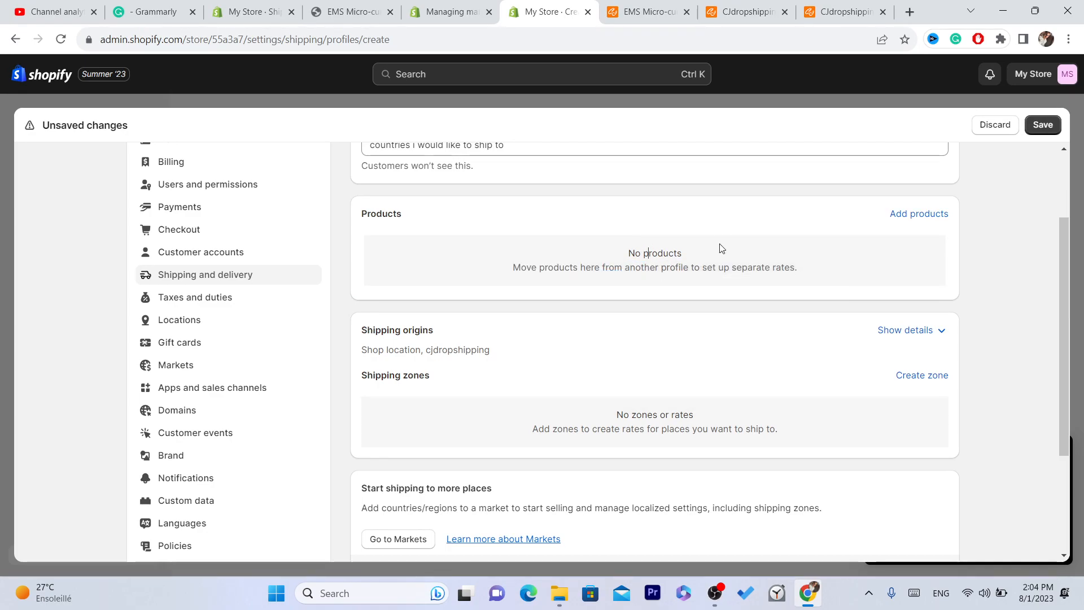
pyautogui.click(917, 214)
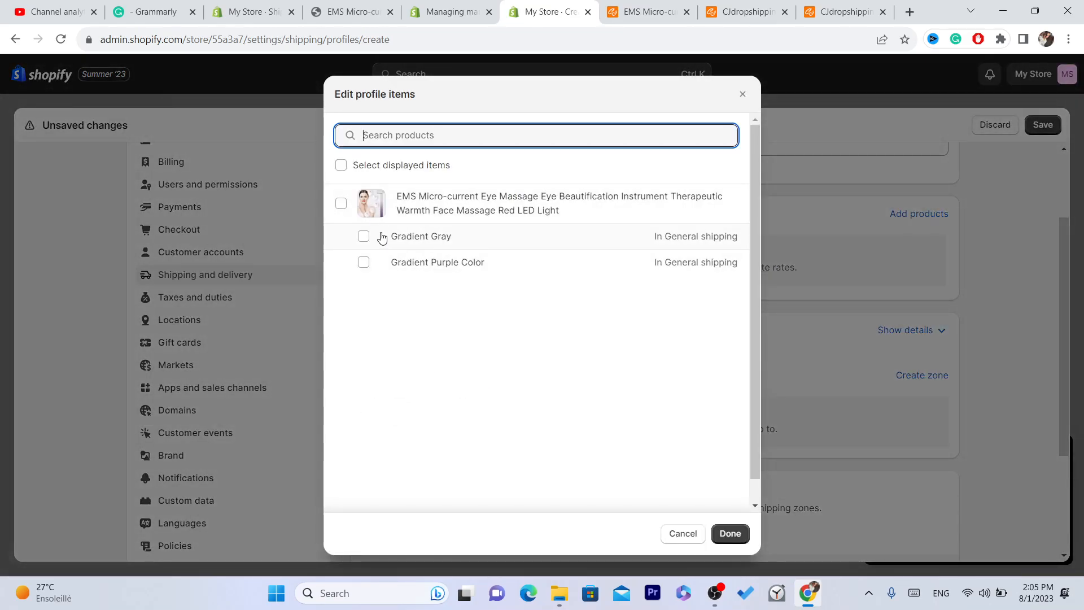
pyautogui.click(341, 203)
pyautogui.click(729, 533)
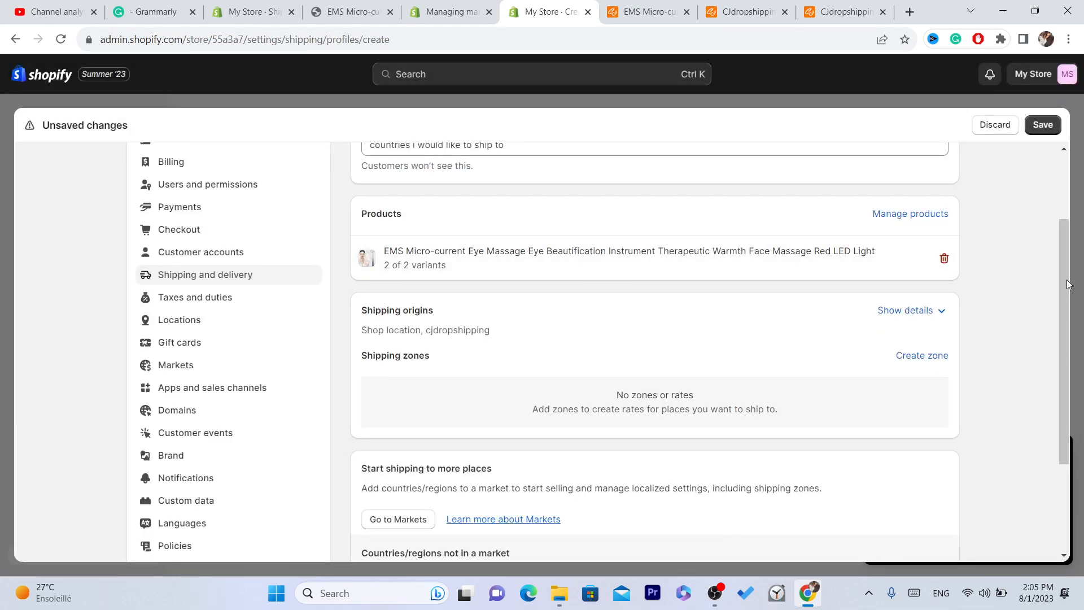
# Remove the EMS Micro-current Eye Massage product from the shipping profile.
pyautogui.moveTo(1067, 289); pyautogui.dragTo(1066, 300)
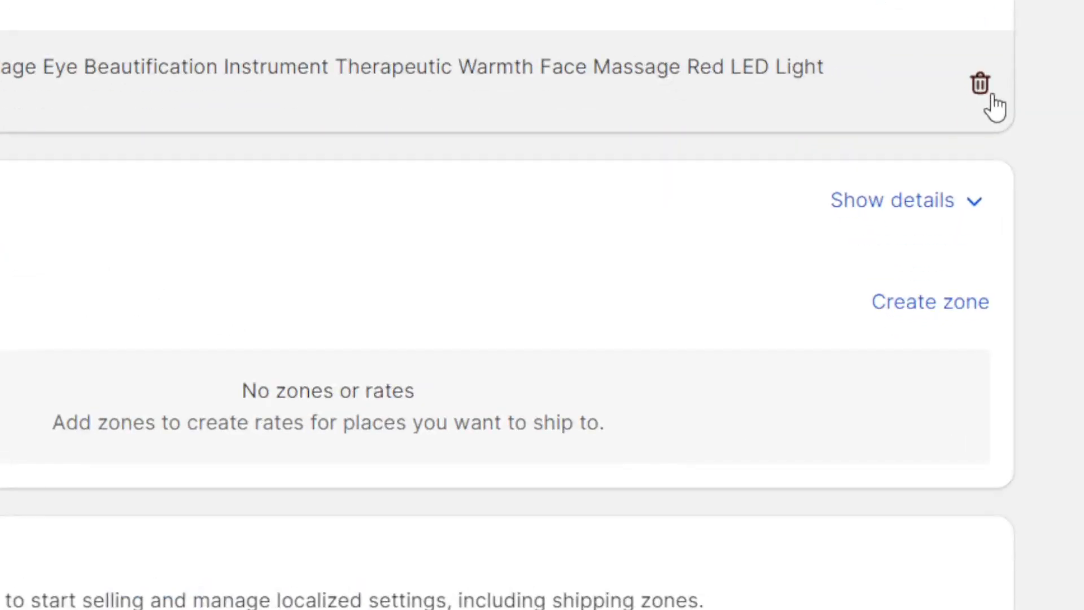
pyautogui.click(944, 242)
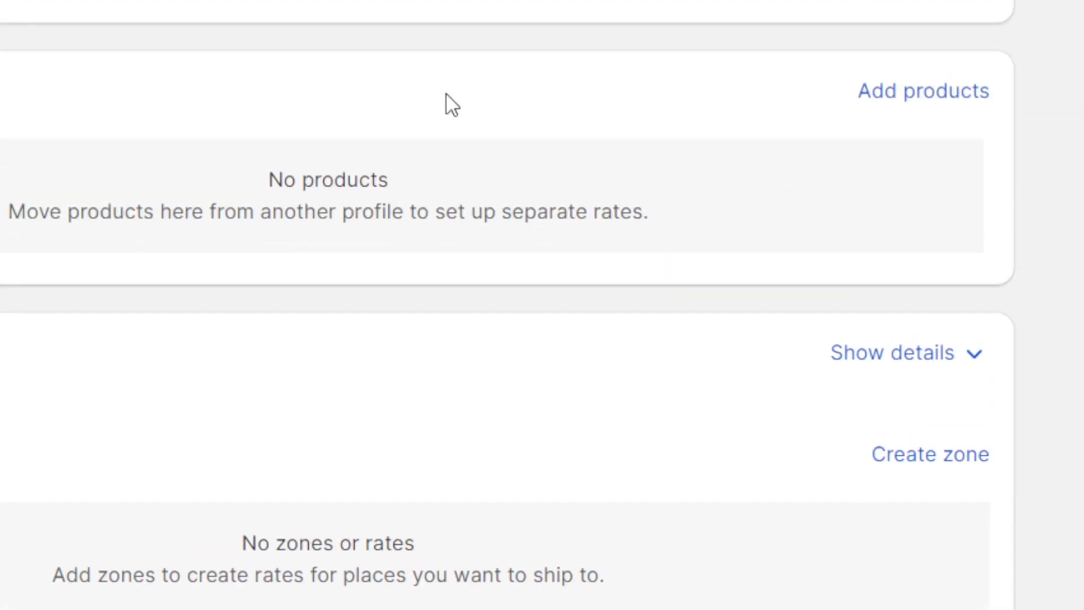
pyautogui.moveTo(1046, 317); pyautogui.dragTo(930, 328)
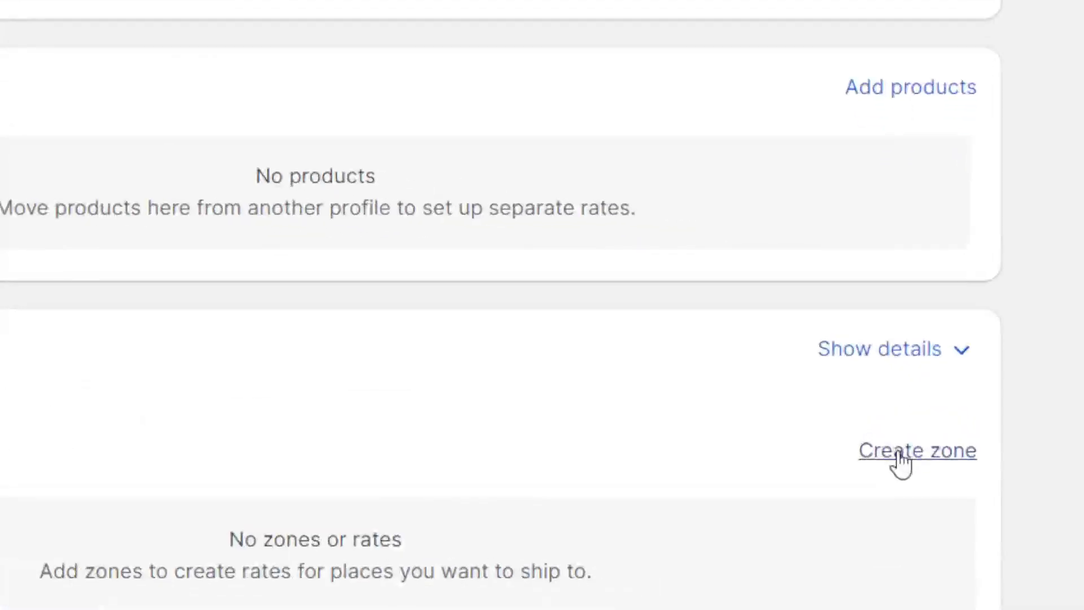
# Start a new shipping zone in the profile and name it "COUntries".
pyautogui.click(897, 452)
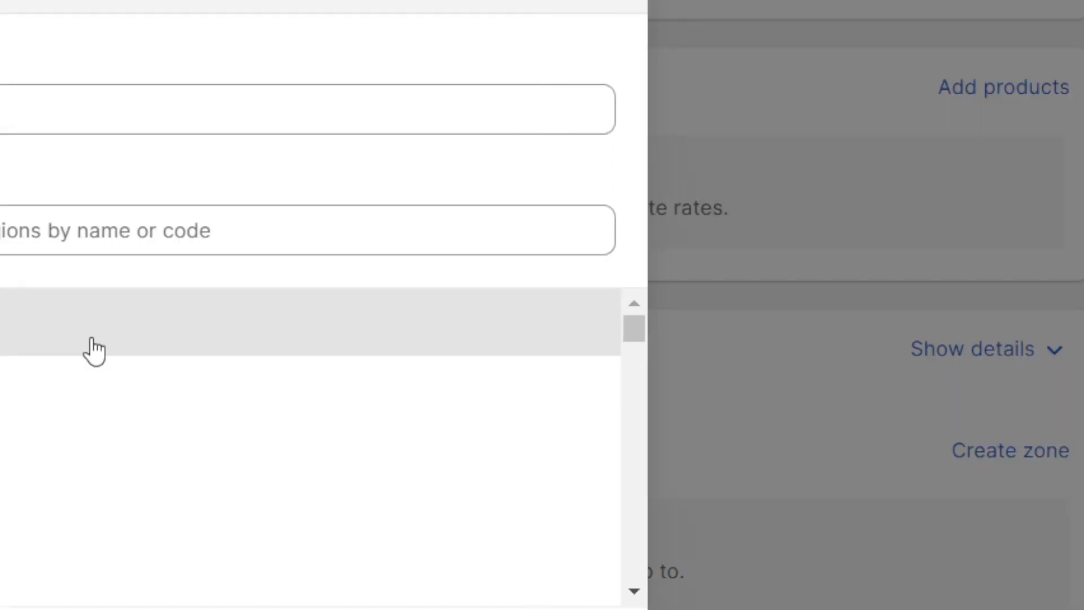
pyautogui.click(92, 109)
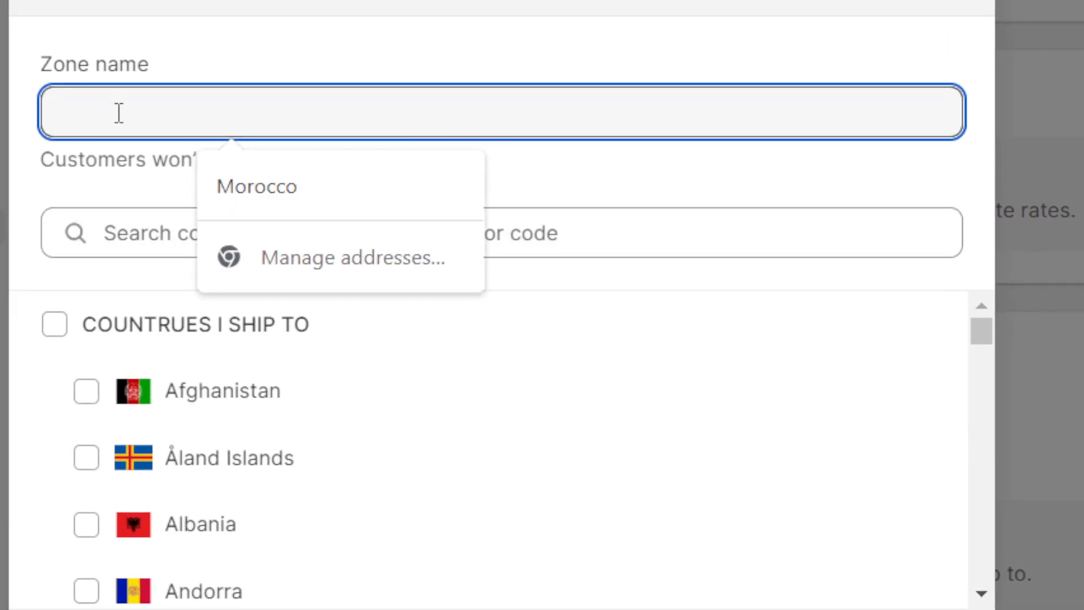
pyautogui.write('COUNTTIES')
pyautogui.press('BackSpace')
pyautogui.press('BackSpace')
pyautogui.press('BackSpace')
pyautogui.press('BackSpace')
pyautogui.press('BackSpace')
pyautogui.press('BackSpace')
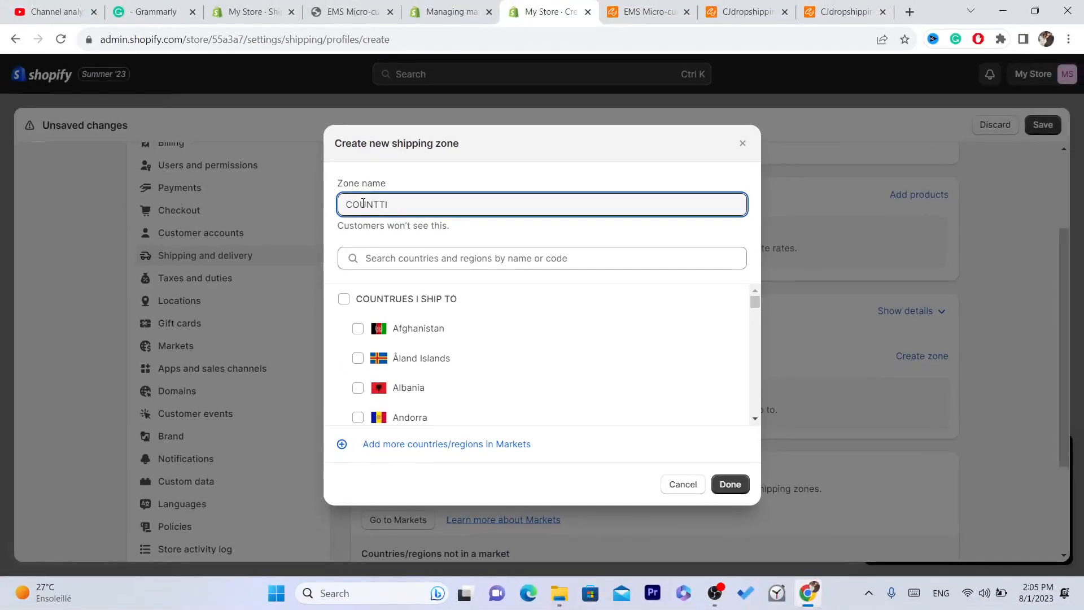
pyautogui.write('ntr')
pyautogui.write('ues')
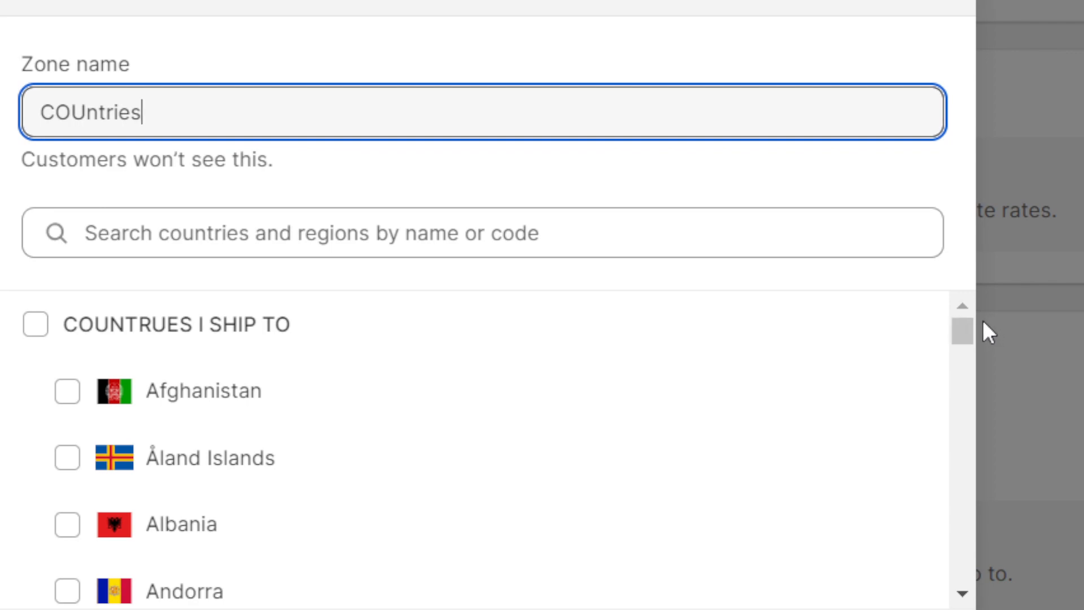
# Include the whole COUNTRUES I SHIP TO market plus Australia, New Zealand and the United States in the zone, and confirm it.
pyautogui.moveTo(958, 328); pyautogui.dragTo(960, 345)
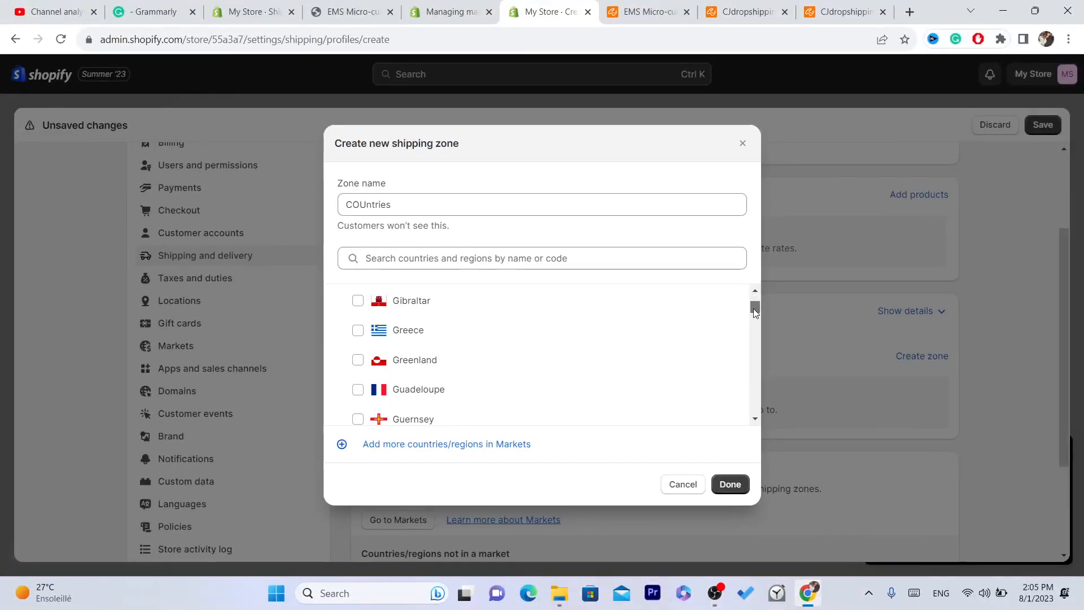
pyautogui.moveTo(753, 309)
pyautogui.mouseDown()
pyautogui.moveTo(754, 324)
pyautogui.moveTo(754, 299)
pyautogui.mouseUp()
pyautogui.click(344, 299)
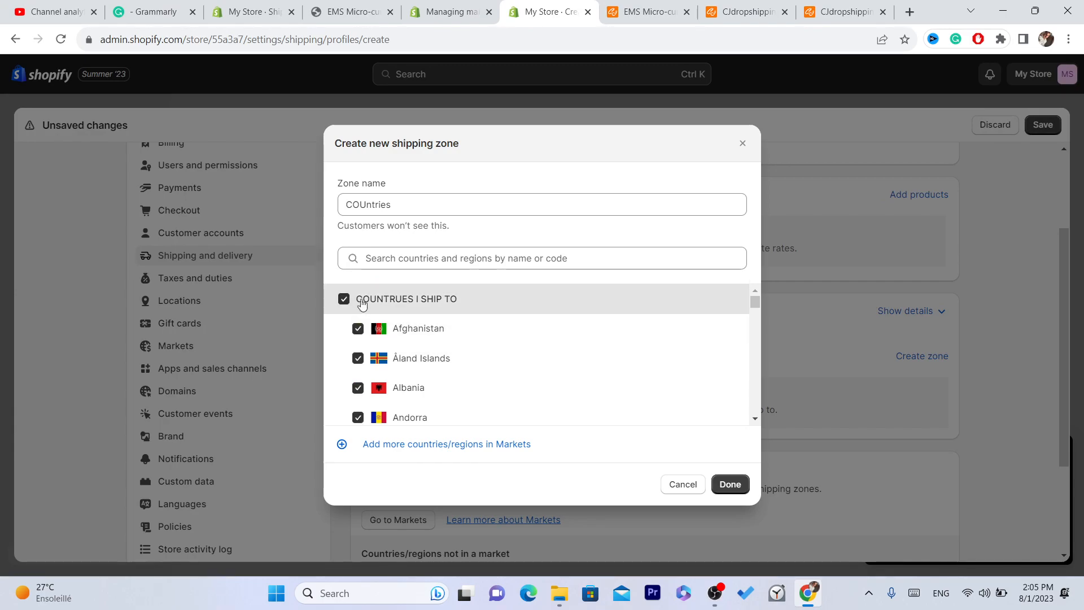
pyautogui.moveTo(754, 304); pyautogui.dragTo(755, 407)
pyautogui.scroll(2, 743, 364)
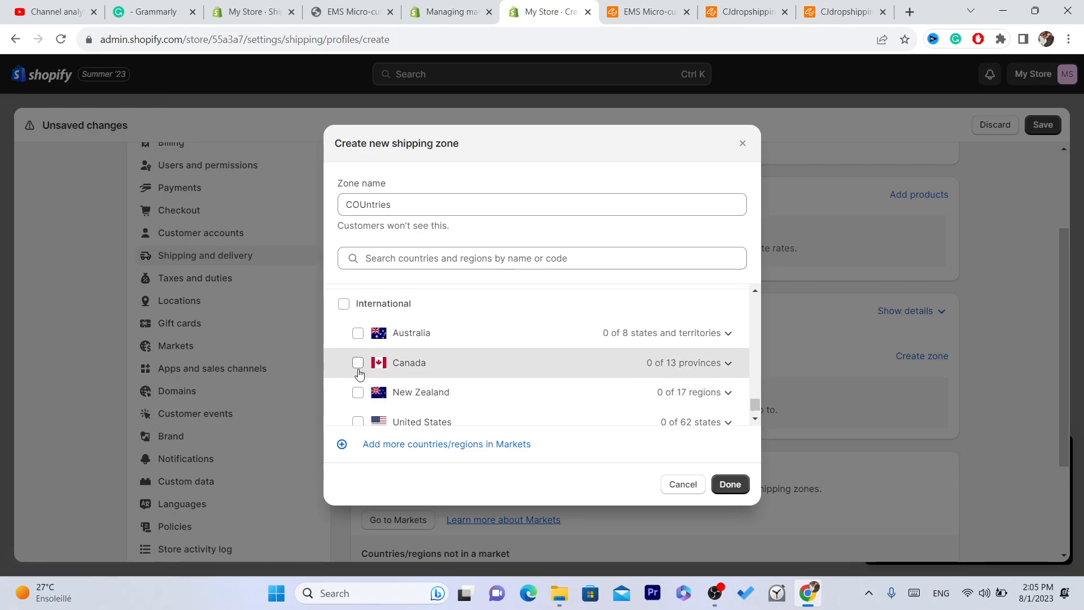
pyautogui.click(357, 335)
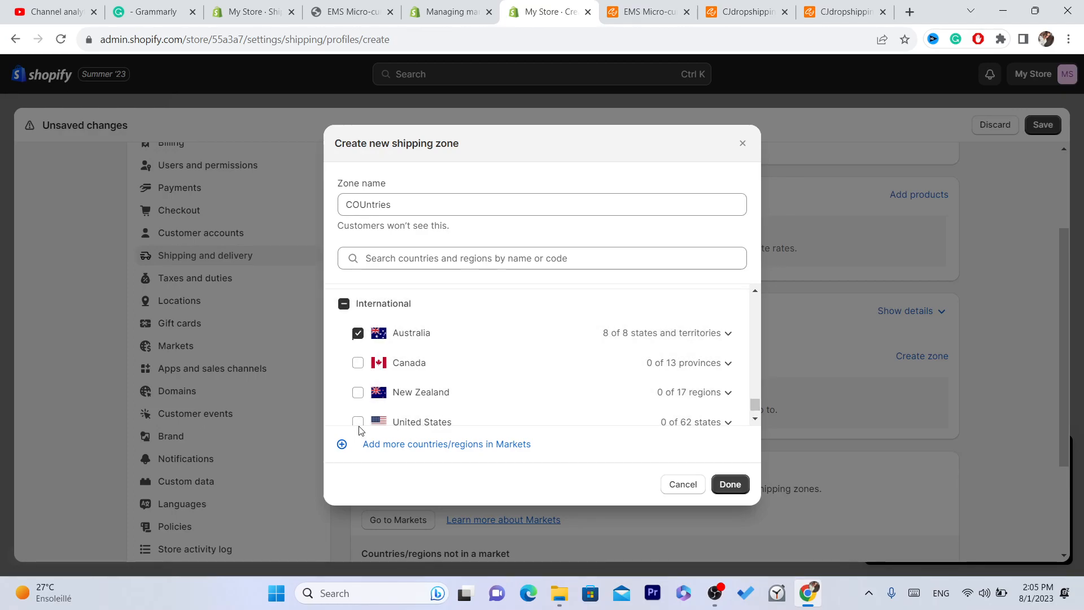
pyautogui.click(358, 423)
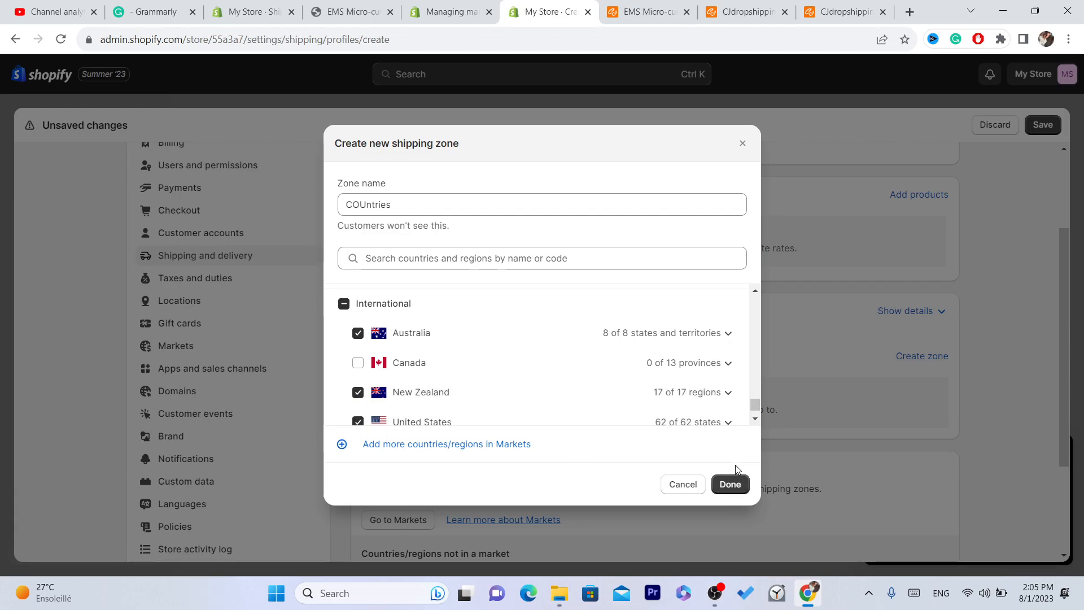
pyautogui.click(729, 484)
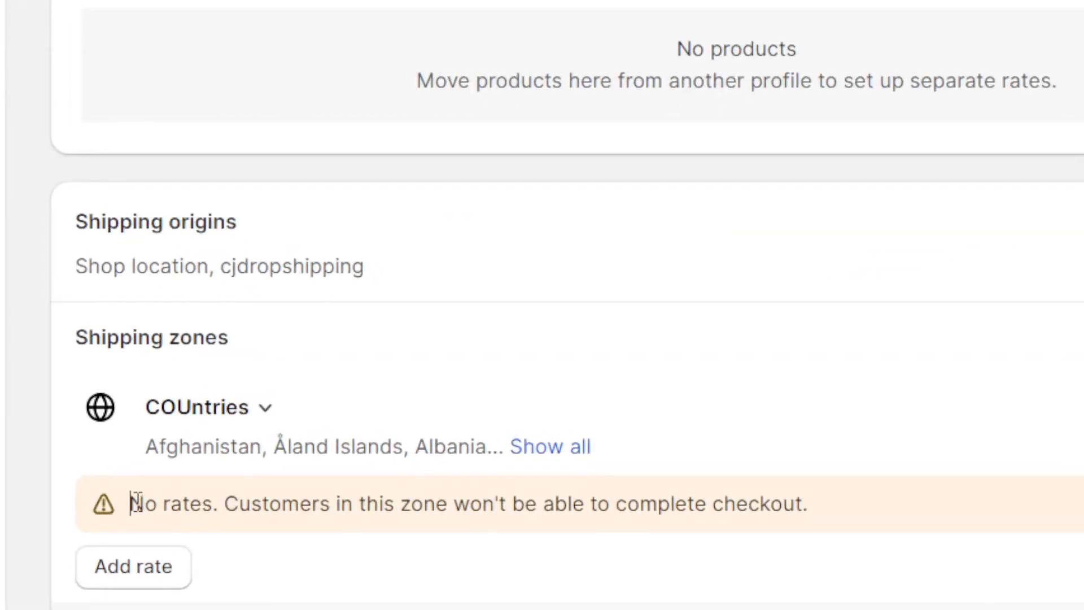
# Add the zone's own shipping rate named Standard with a price of MAD 15.
pyautogui.moveTo(136, 501); pyautogui.dragTo(801, 525)
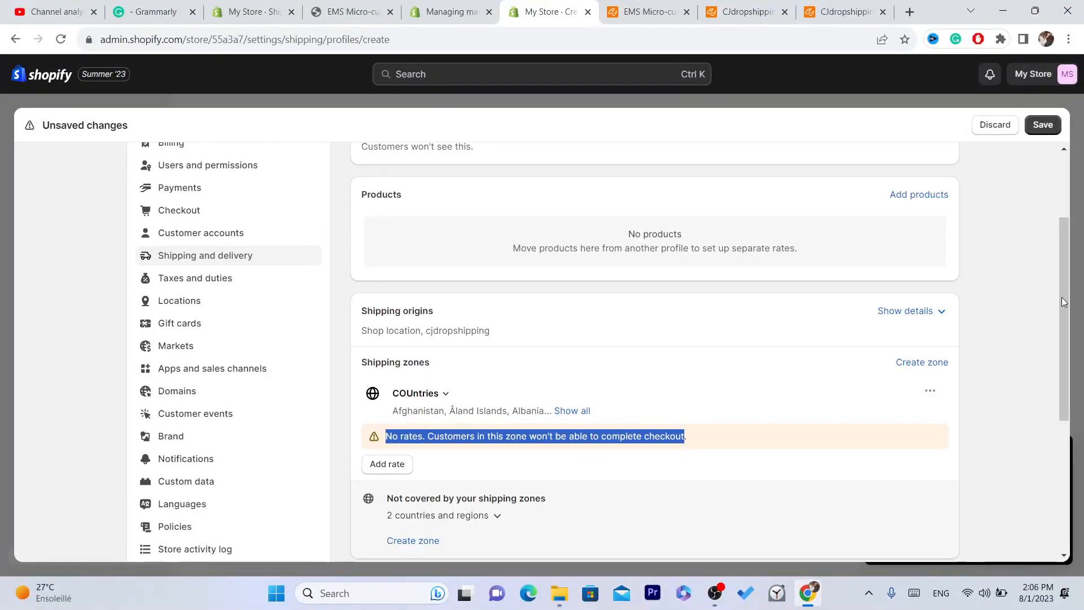
pyautogui.scroll(-1, 1071, 337)
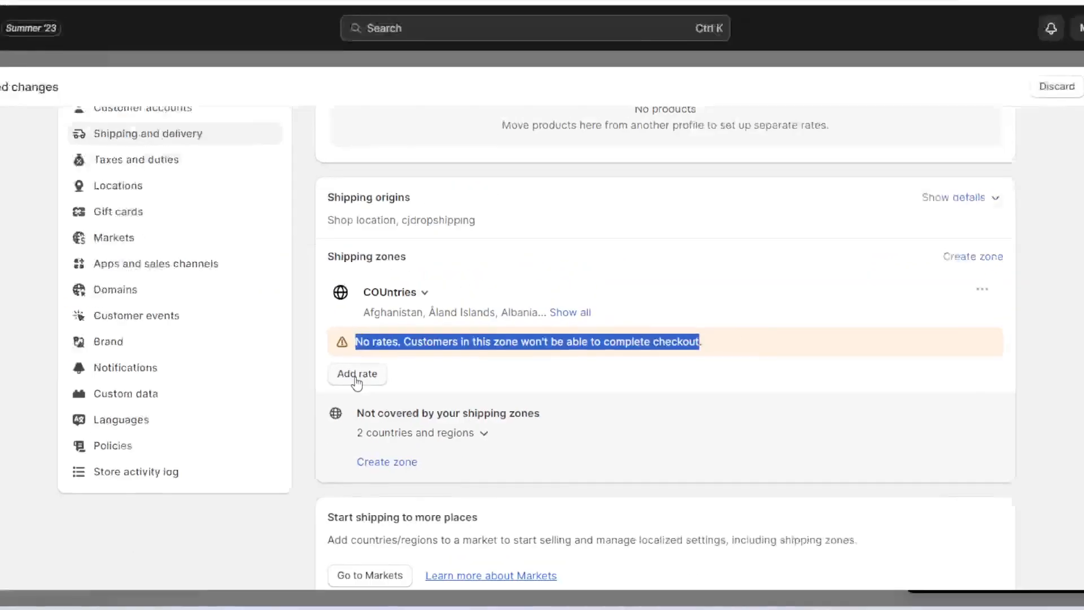
pyautogui.click(398, 375)
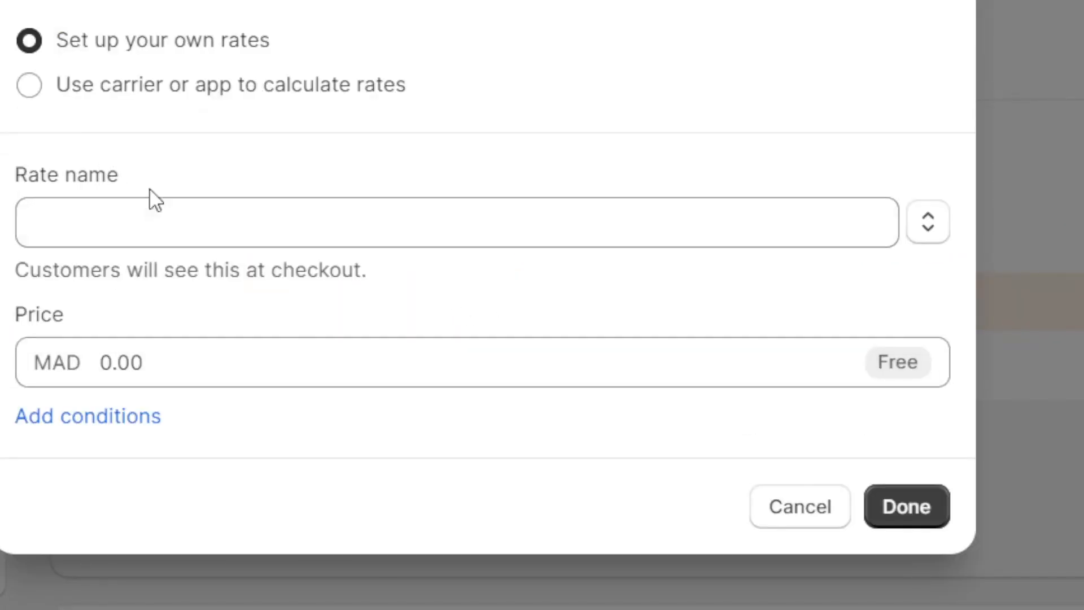
pyautogui.click(120, 215)
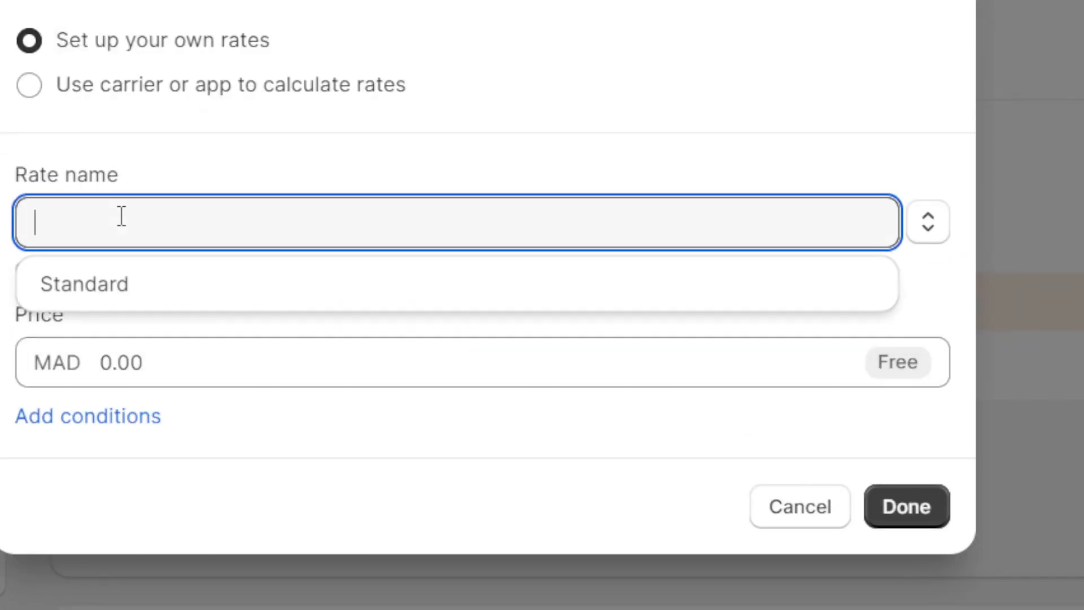
pyautogui.click(117, 305)
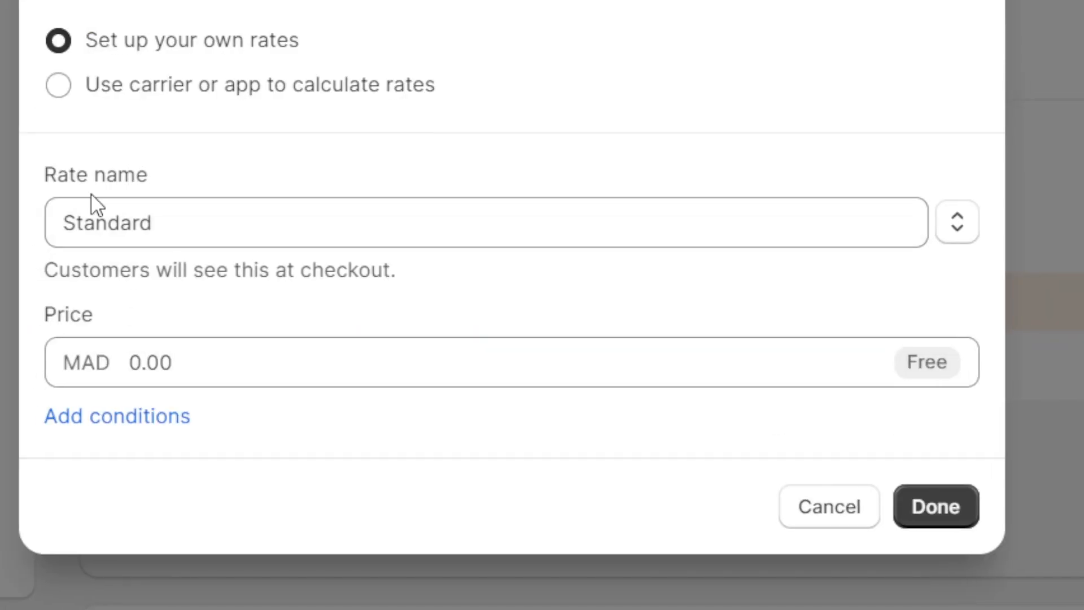
pyautogui.click(162, 373)
pyautogui.doubleClick(163, 370)
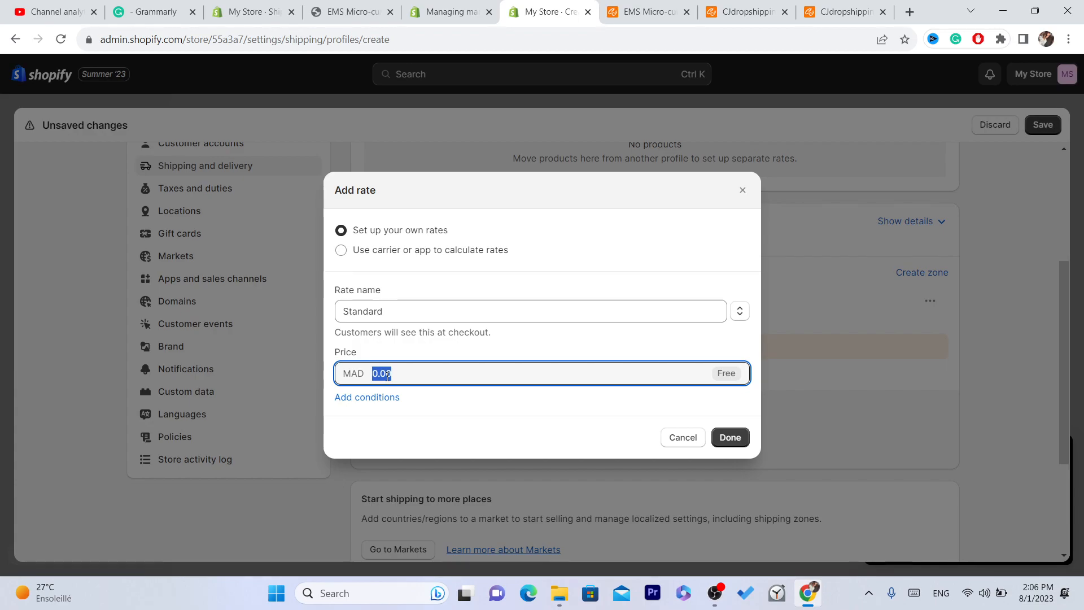
pyautogui.write('15')
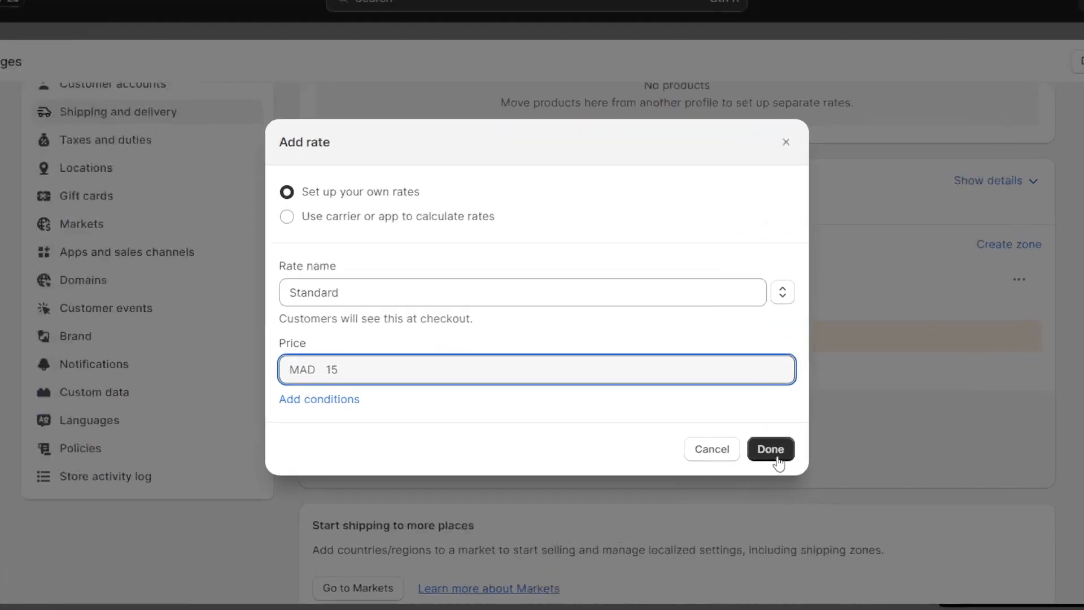
pyautogui.click(730, 438)
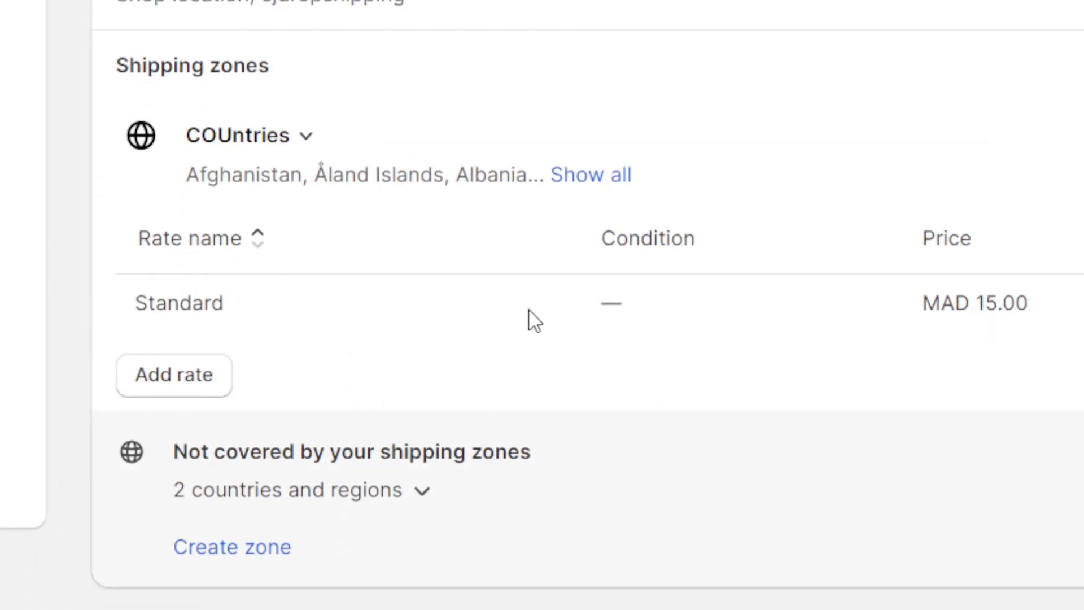
pyautogui.moveTo(1045, 153); pyautogui.dragTo(1065, 249)
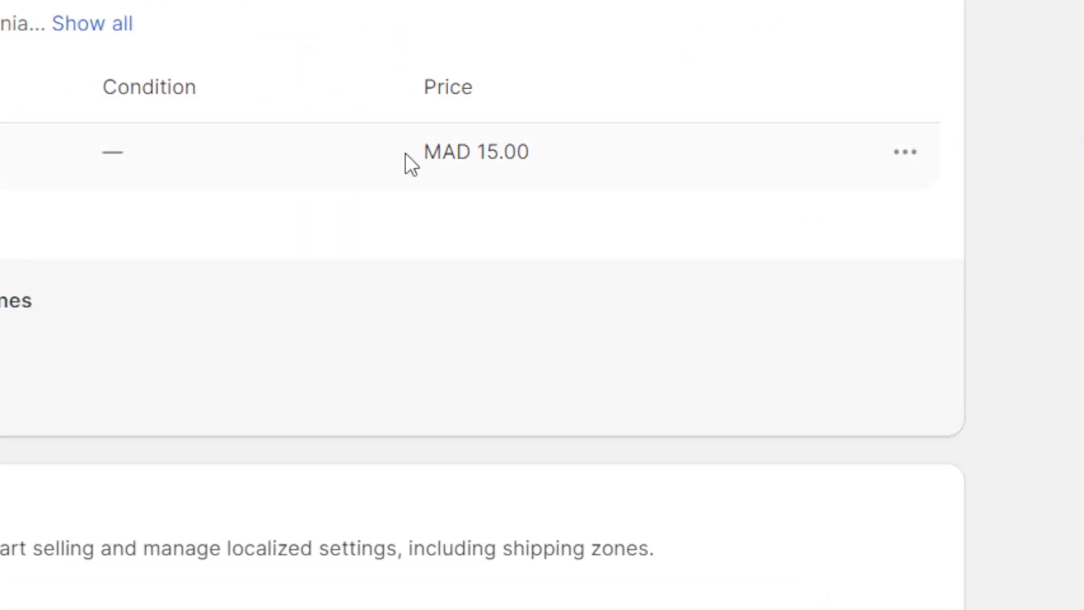
pyautogui.doubleClick(456, 153)
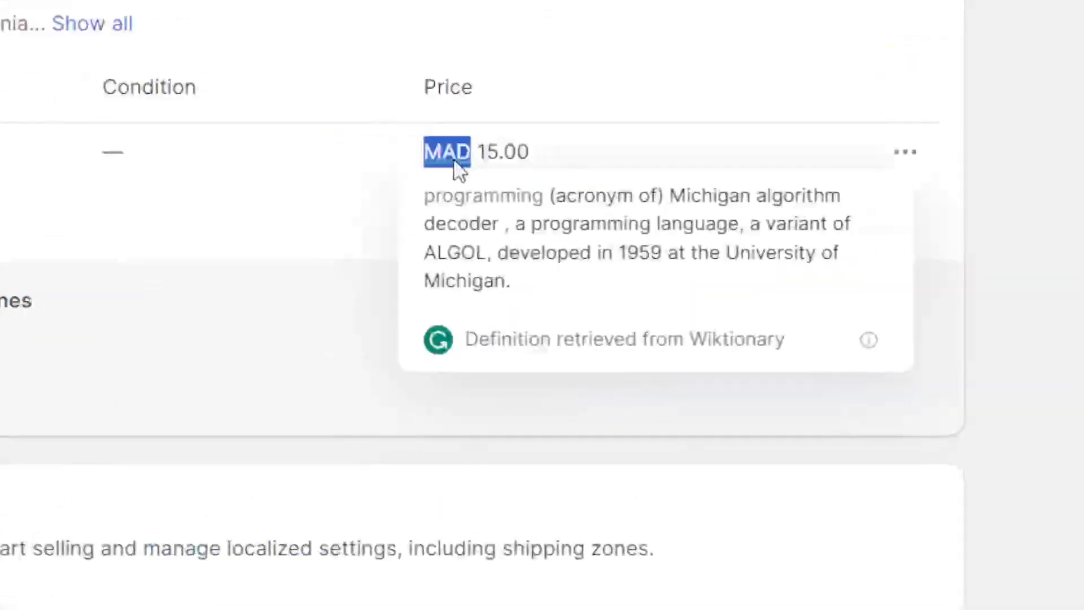
pyautogui.click(448, 149)
pyautogui.tripleClick(448, 149)
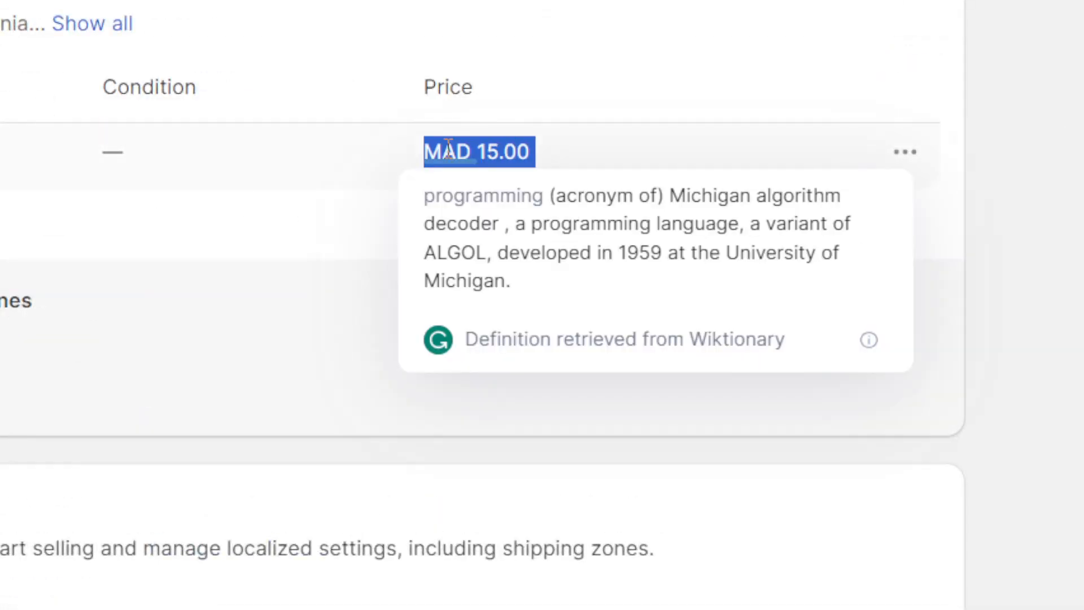
pyautogui.click(452, 150)
# Save the new custom shipping profile.
pyautogui.moveTo(1035, 371); pyautogui.dragTo(1035, 519)
pyautogui.click(767, 554)
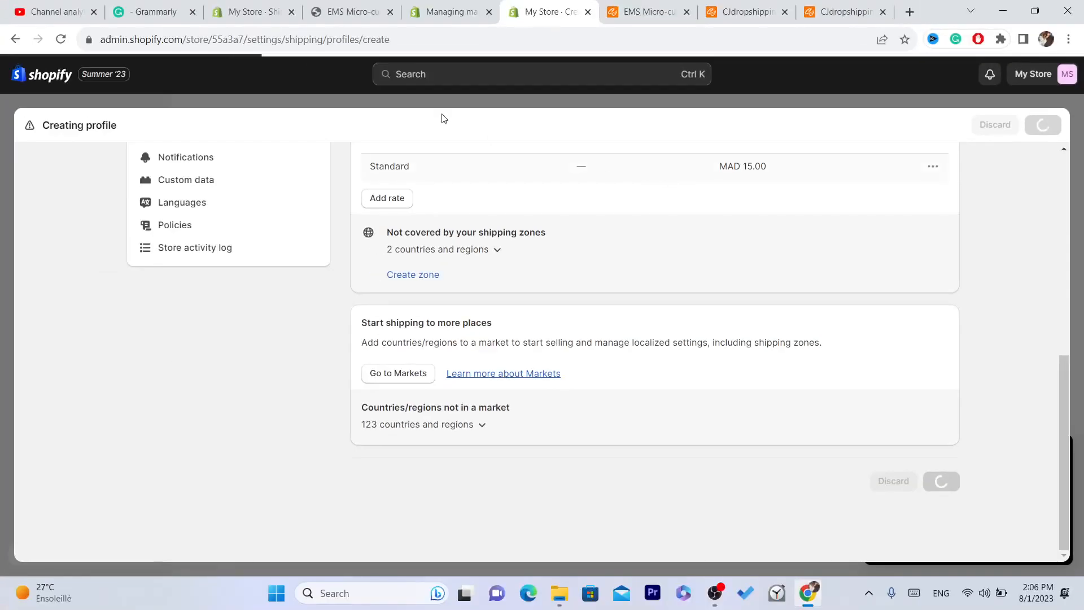